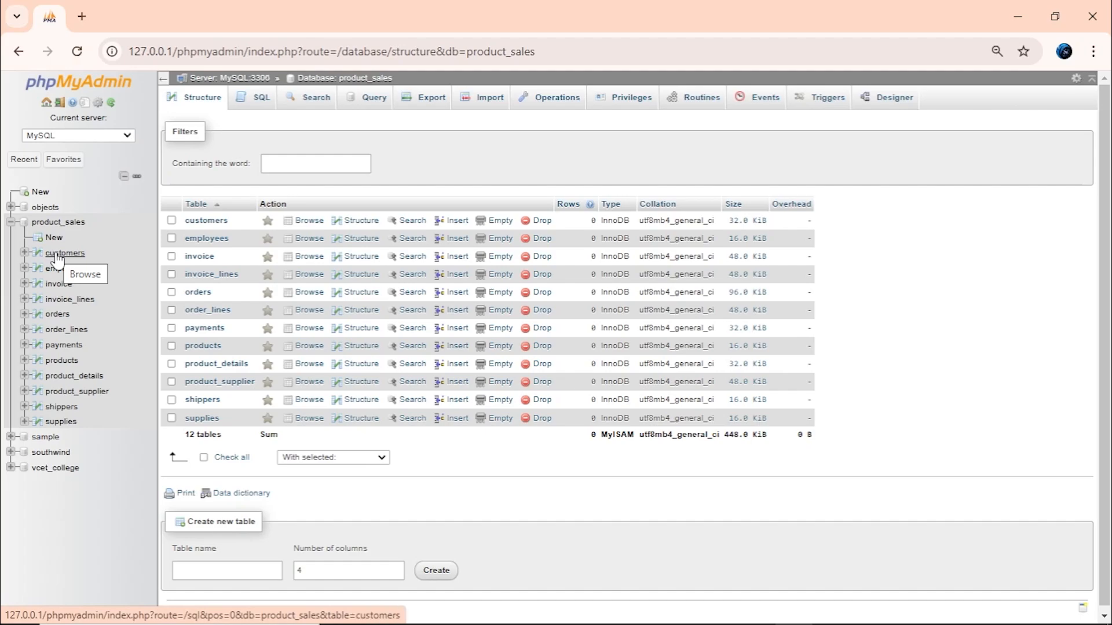
{"action": "left_click", "coordinate": [259, 96]}
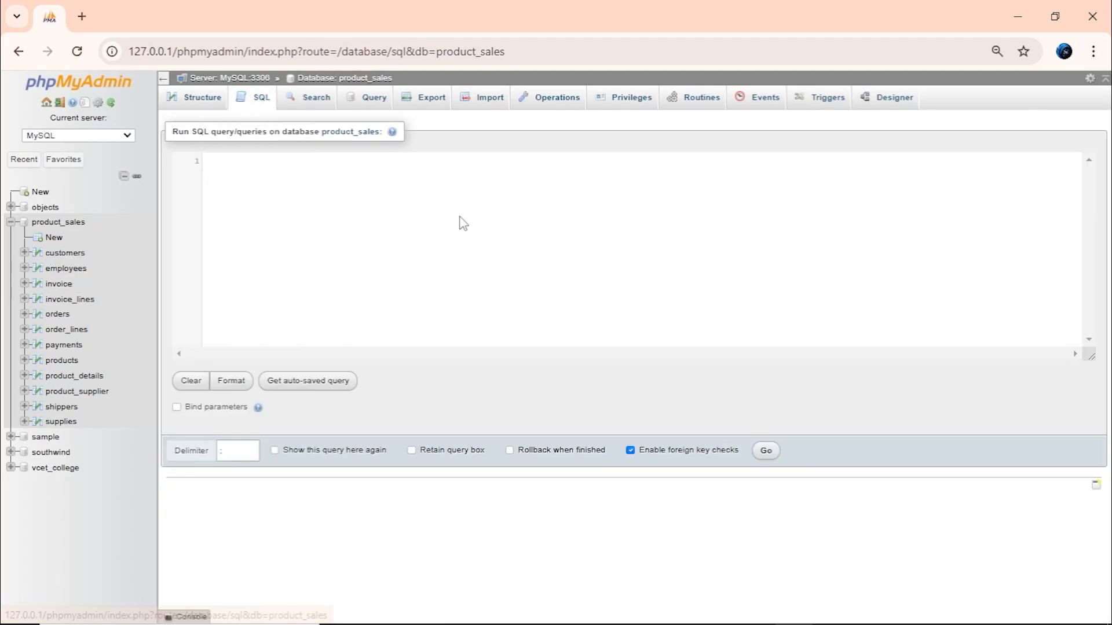
{"action": "left_click", "coordinate": [191, 99]}
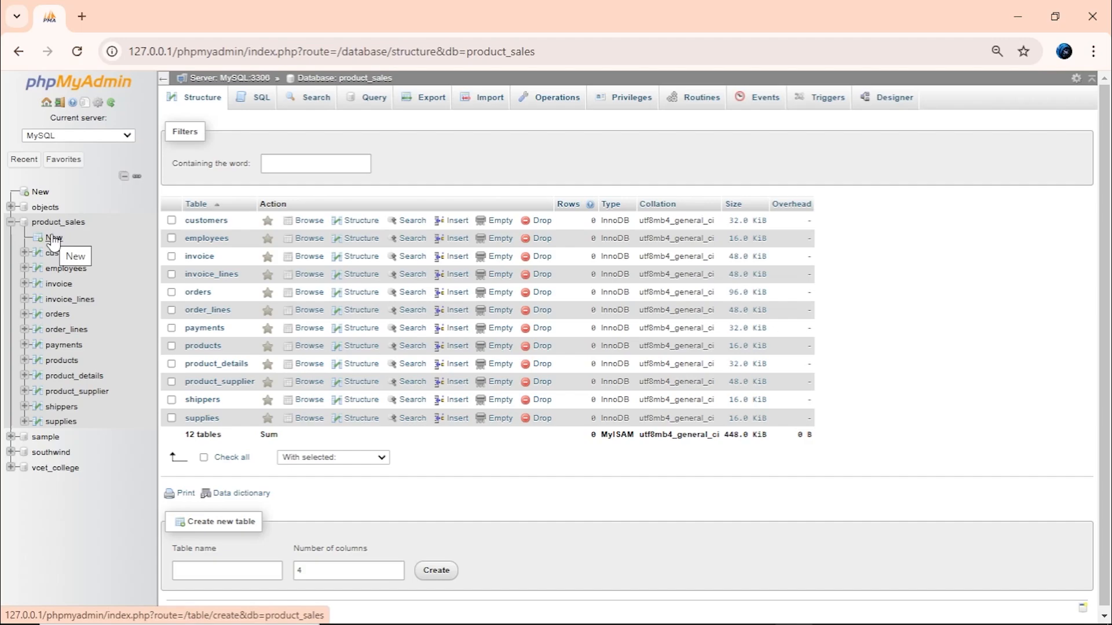
{"action": "left_click", "coordinate": [53, 238]}
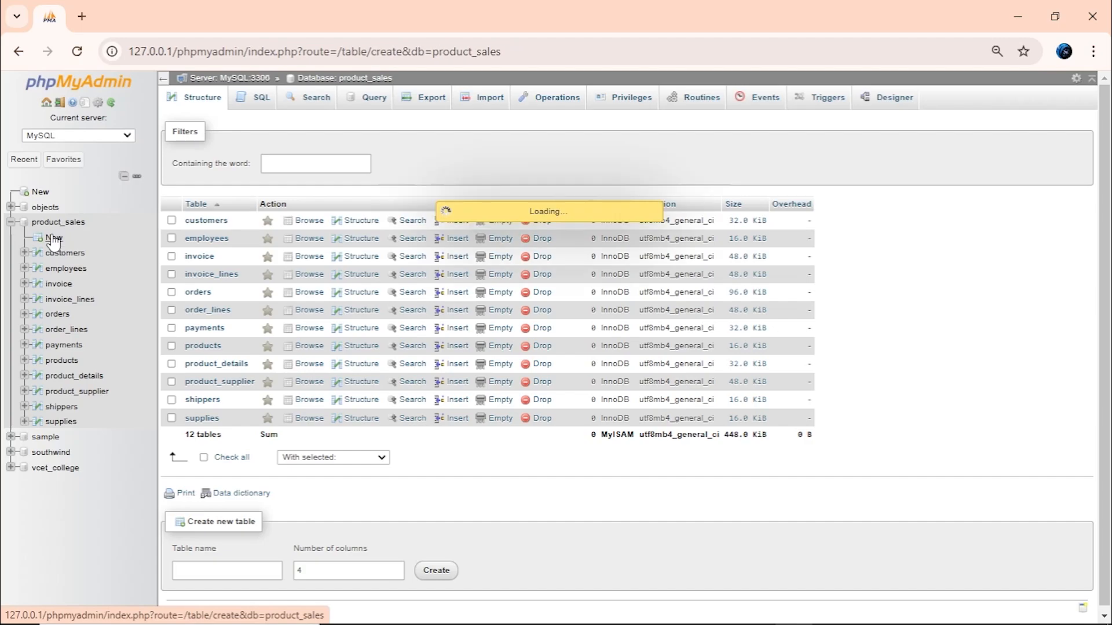
{"action": "left_click", "coordinate": [218, 120]}
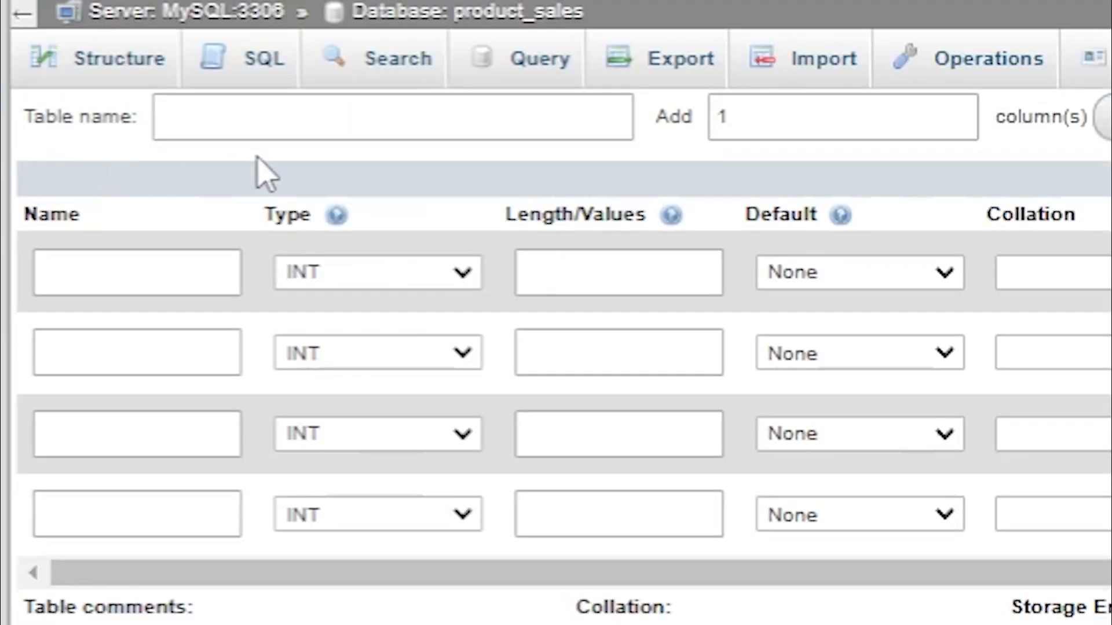
{"action": "left_click", "coordinate": [236, 127]}
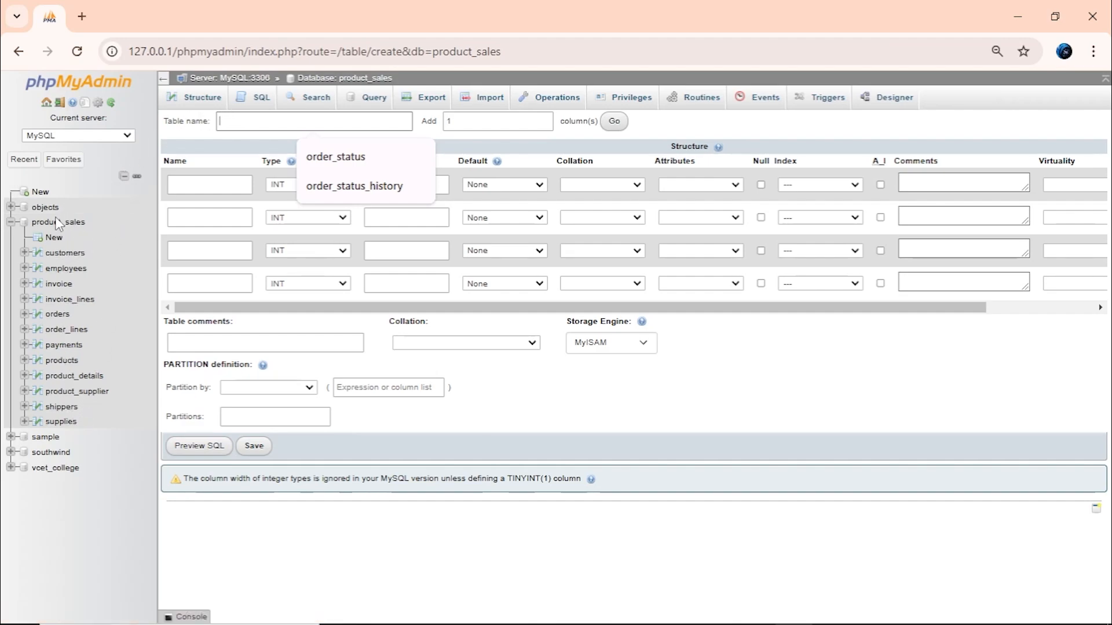
{"action": "left_click", "coordinate": [260, 104]}
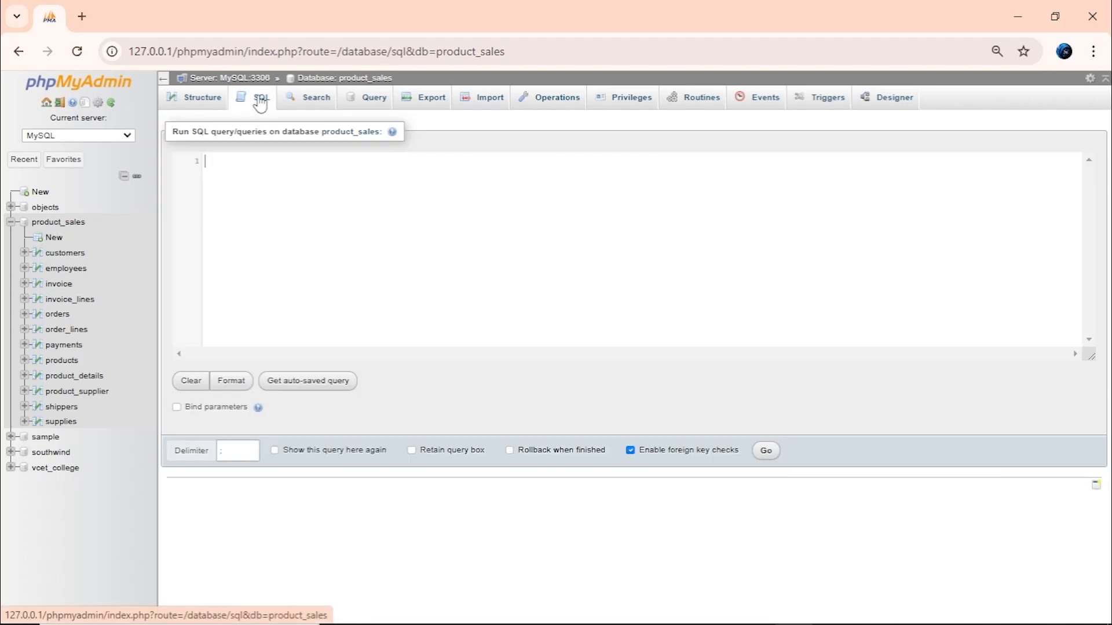
Step: Start a new table in the product_sales database and name it order_status
{"action": "left_click", "coordinate": [54, 238]}
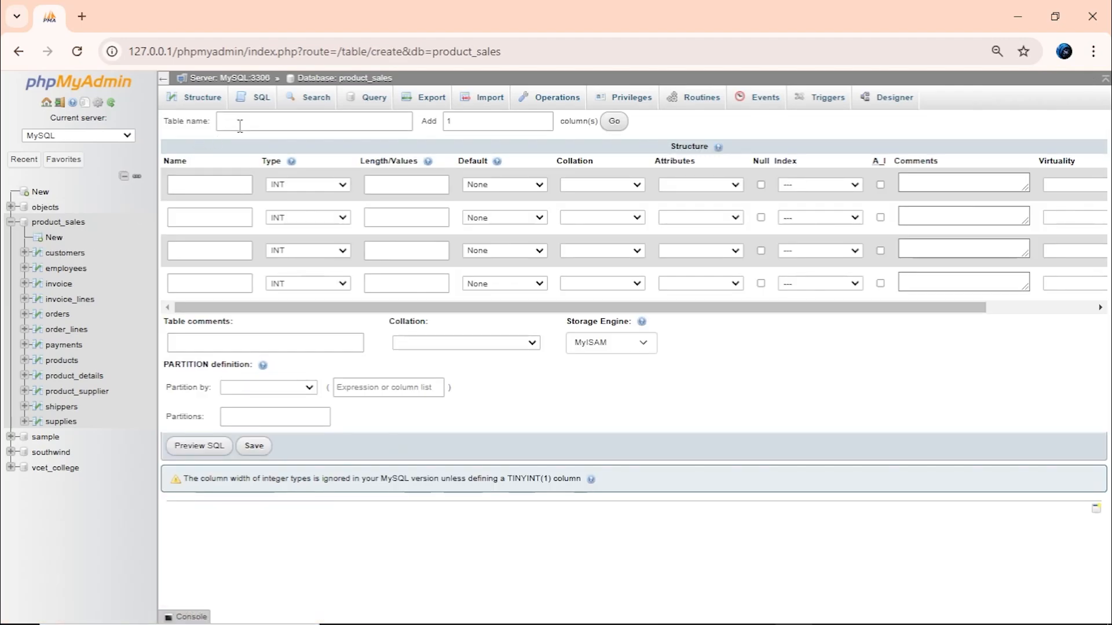
{"action": "left_click", "coordinate": [269, 121]}
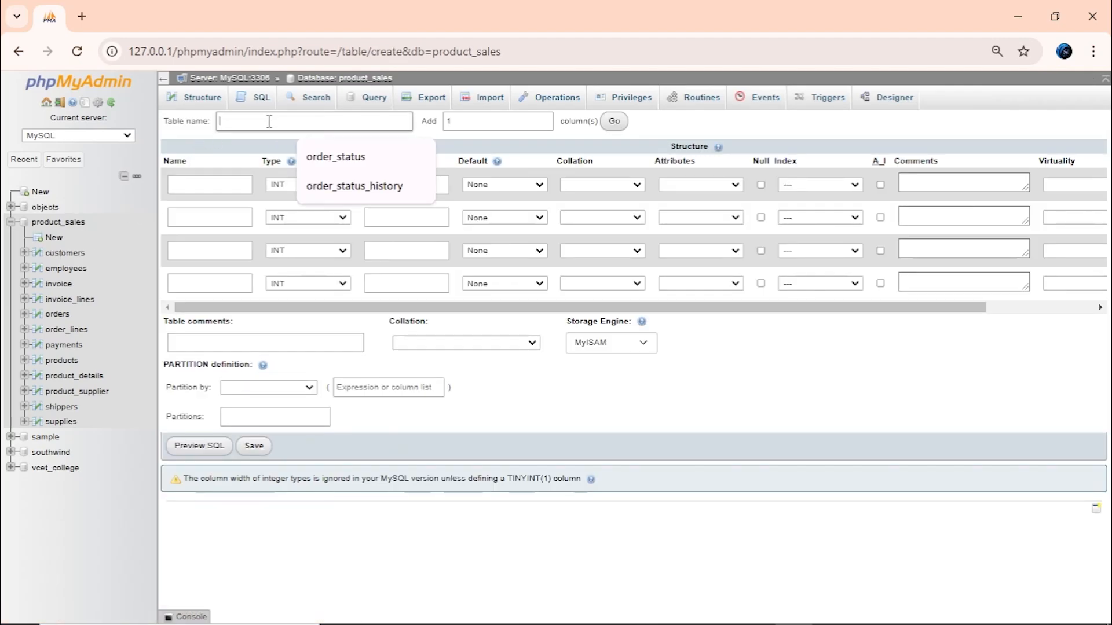
{"action": "key", "text": "Down"}
{"action": "key", "text": "Down"}
{"action": "key", "text": "Up"}
{"action": "key", "text": "Return"}
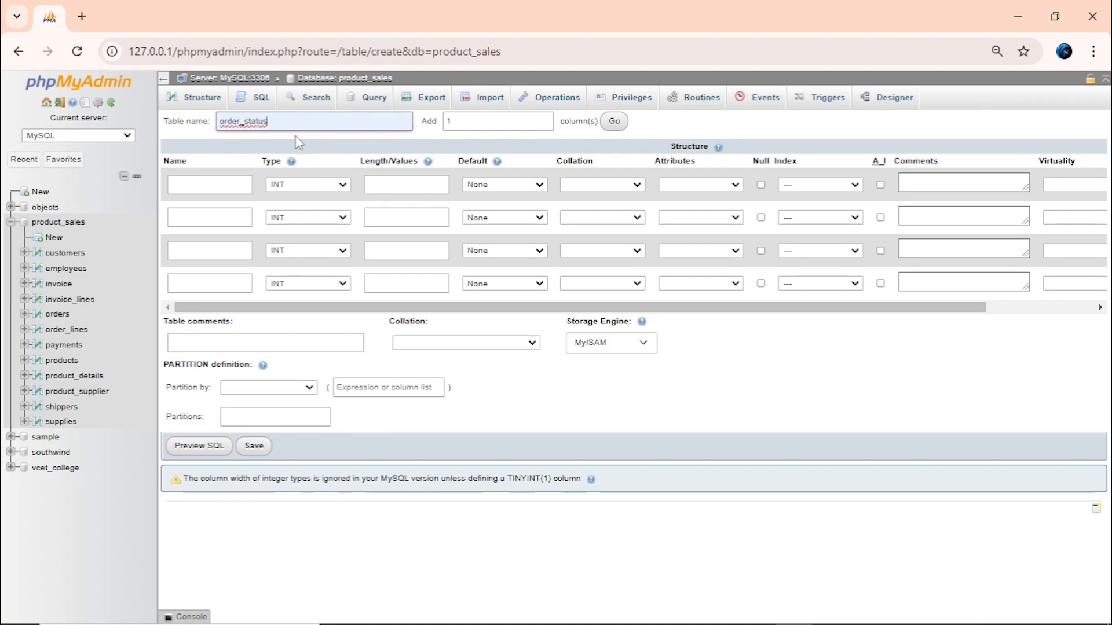
Step: Name the first two columns status_id and status_name, and make status_id the auto-increment primary key
{"action": "left_click", "coordinate": [207, 184]}
{"action": "left_click", "coordinate": [222, 222]}
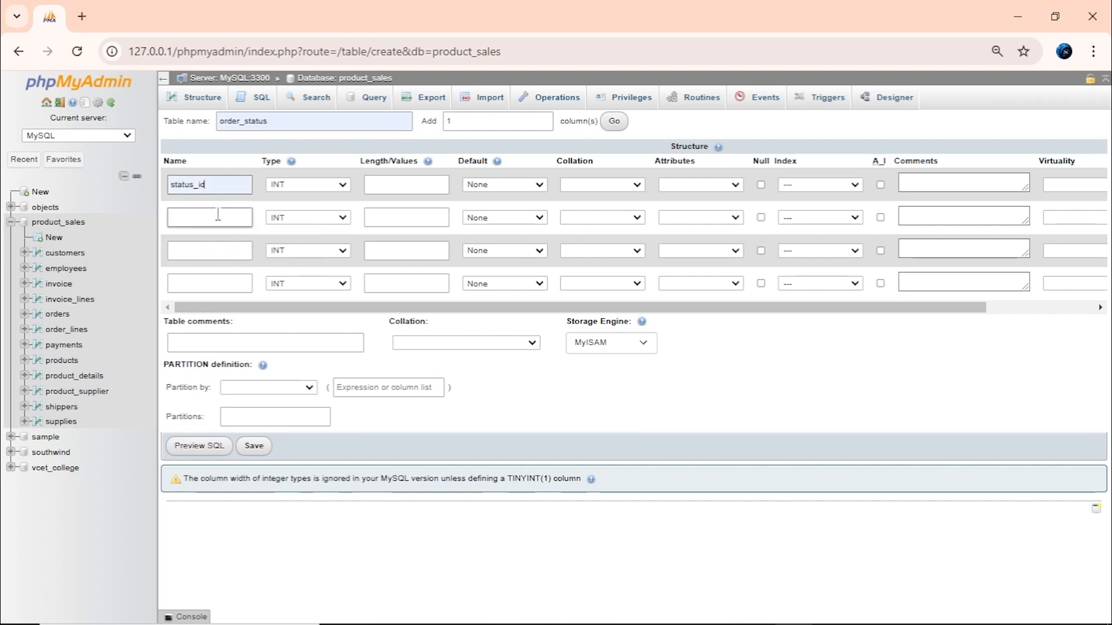
{"action": "left_click", "coordinate": [218, 215]}
{"action": "left_click", "coordinate": [219, 250]}
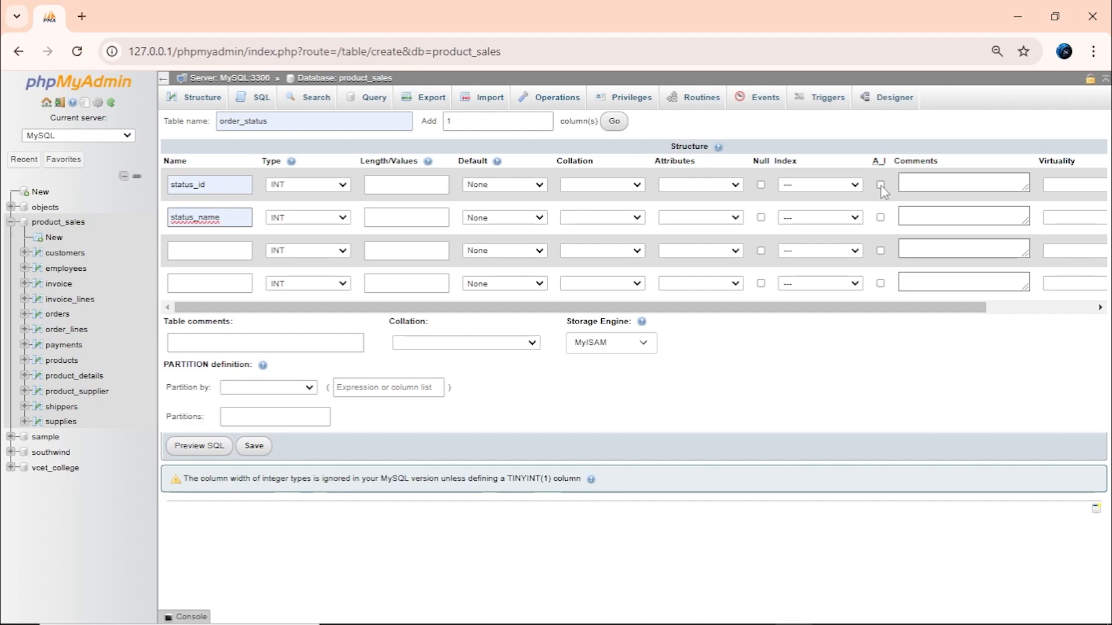
{"action": "left_click", "coordinate": [880, 185]}
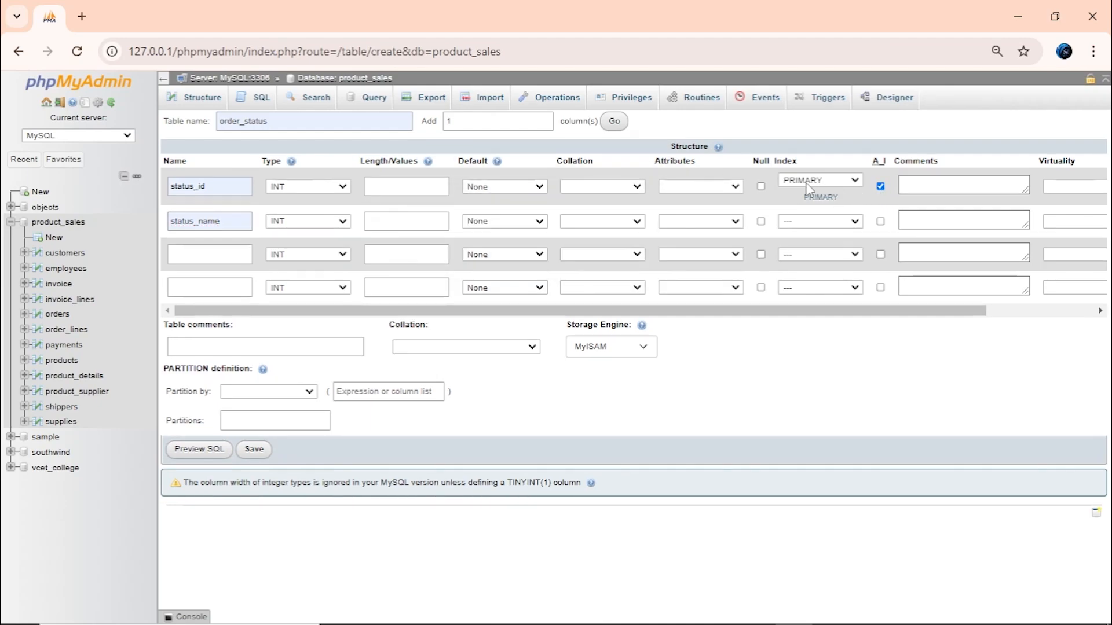
Step: Set the status_name column to VARCHAR with length 50 and save the order_status table
{"action": "left_click", "coordinate": [282, 230]}
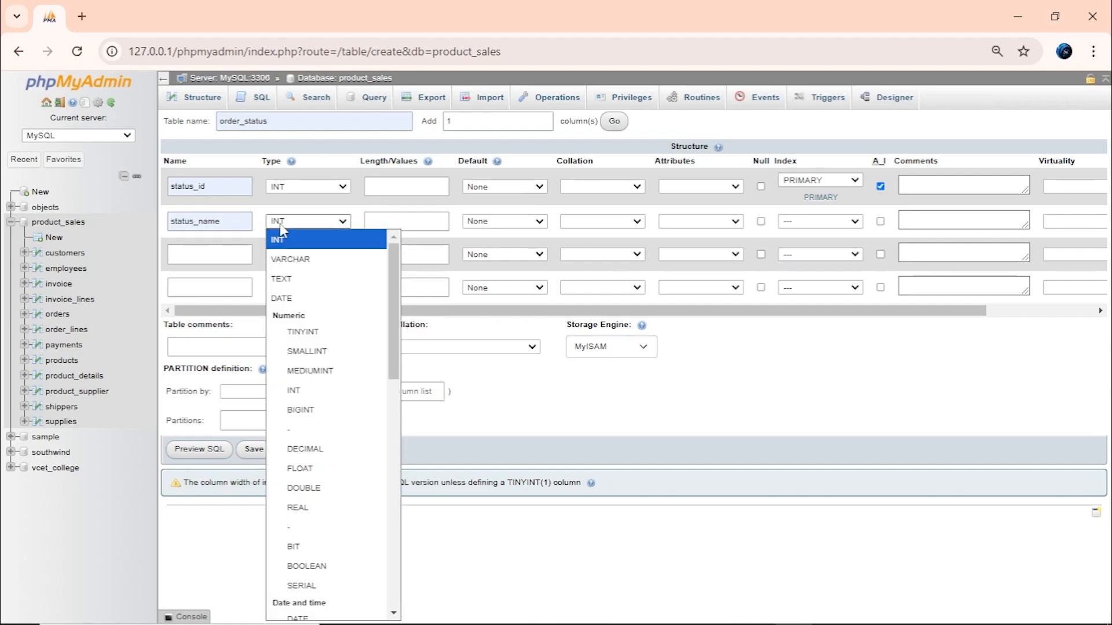
{"action": "left_click", "coordinate": [292, 257]}
{"action": "left_click", "coordinate": [407, 224]}
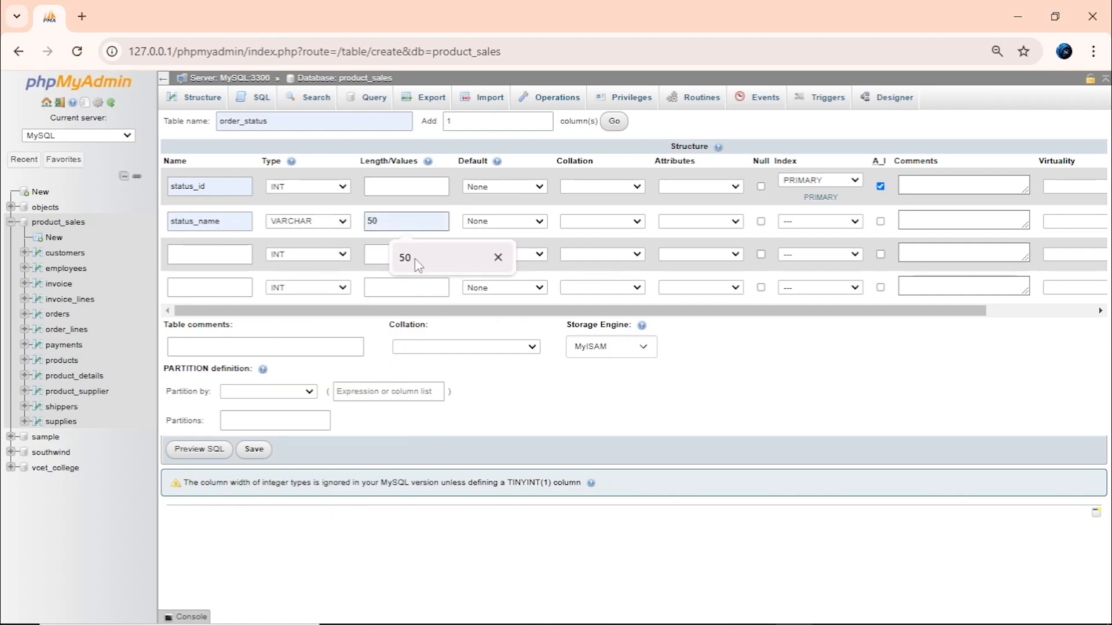
{"action": "left_click", "coordinate": [418, 264]}
{"action": "left_click", "coordinate": [371, 186]}
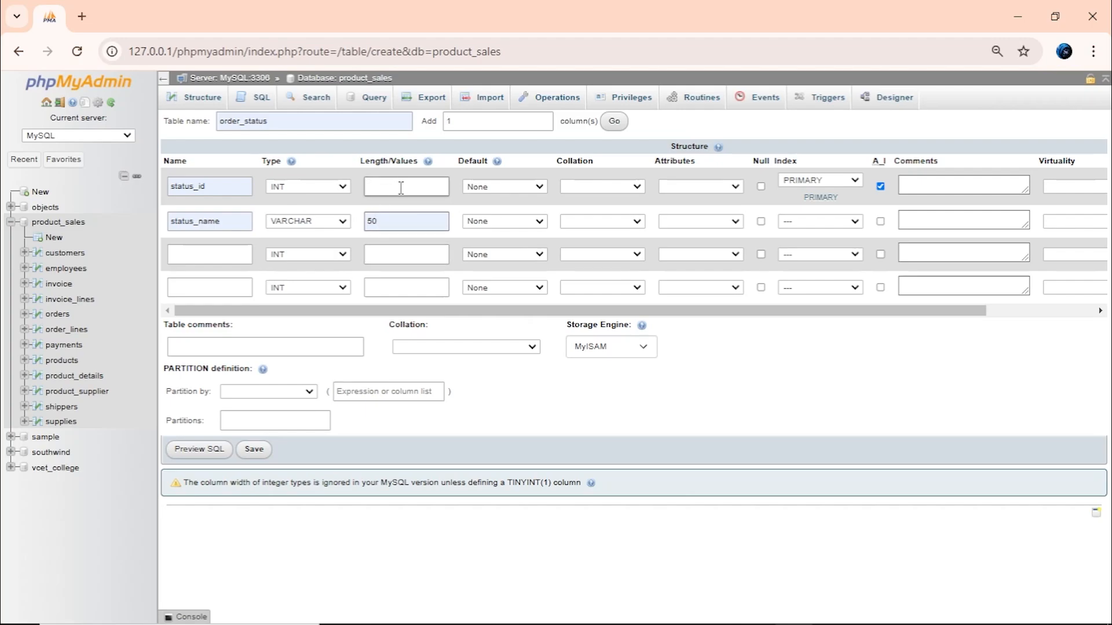
{"action": "left_click", "coordinate": [255, 449]}
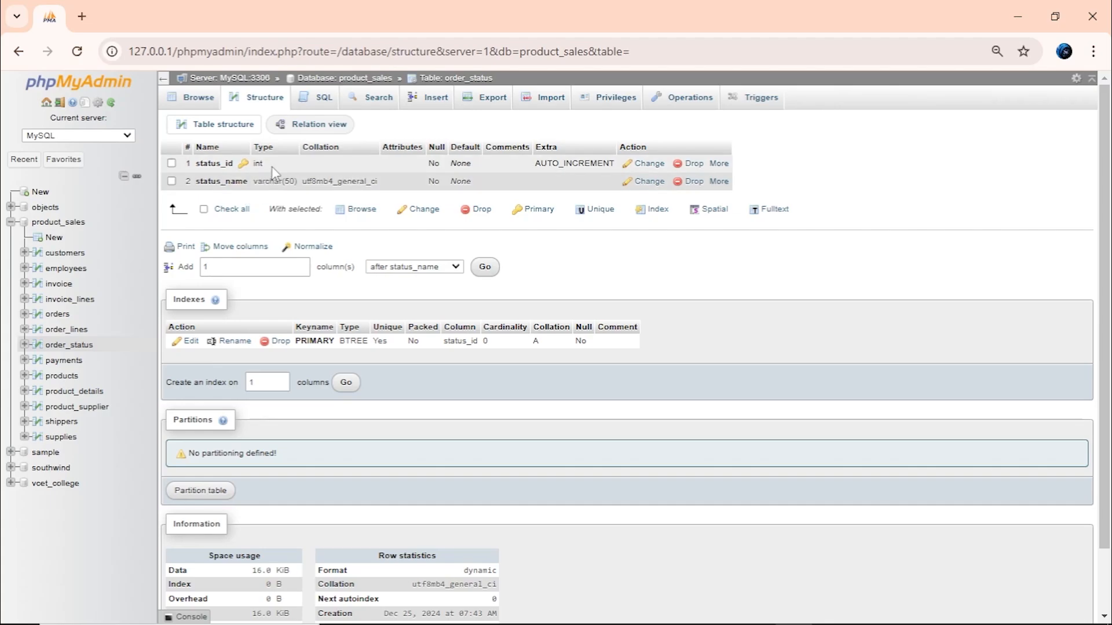
Step: Start another new table in product_sales and name it order_status_history
{"action": "left_click", "coordinate": [58, 243]}
{"action": "left_click", "coordinate": [327, 122]}
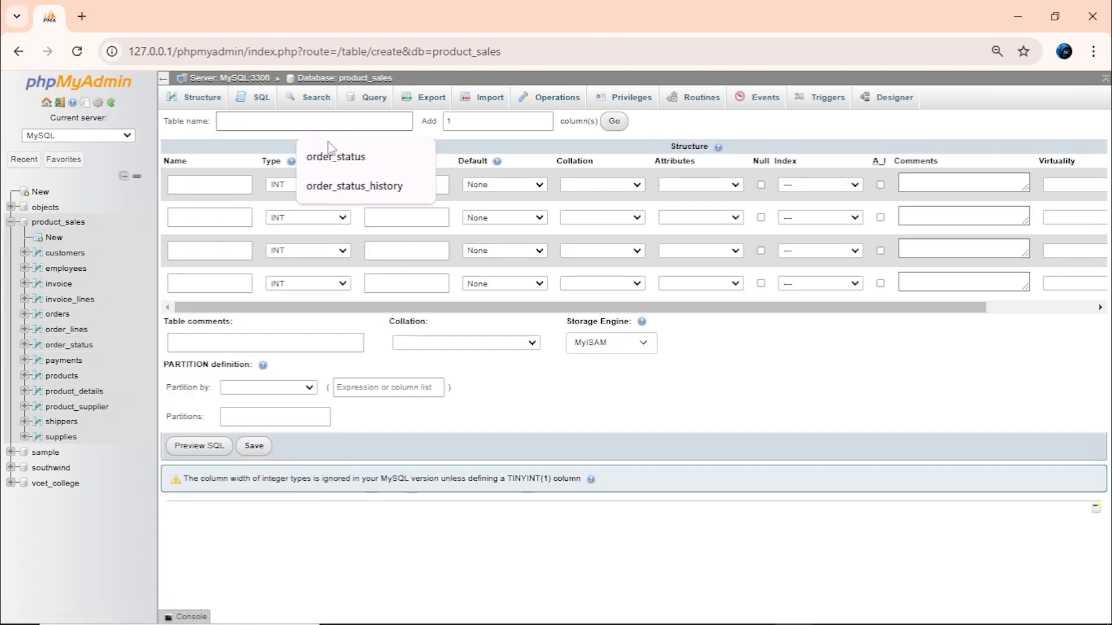
{"action": "left_click", "coordinate": [336, 186]}
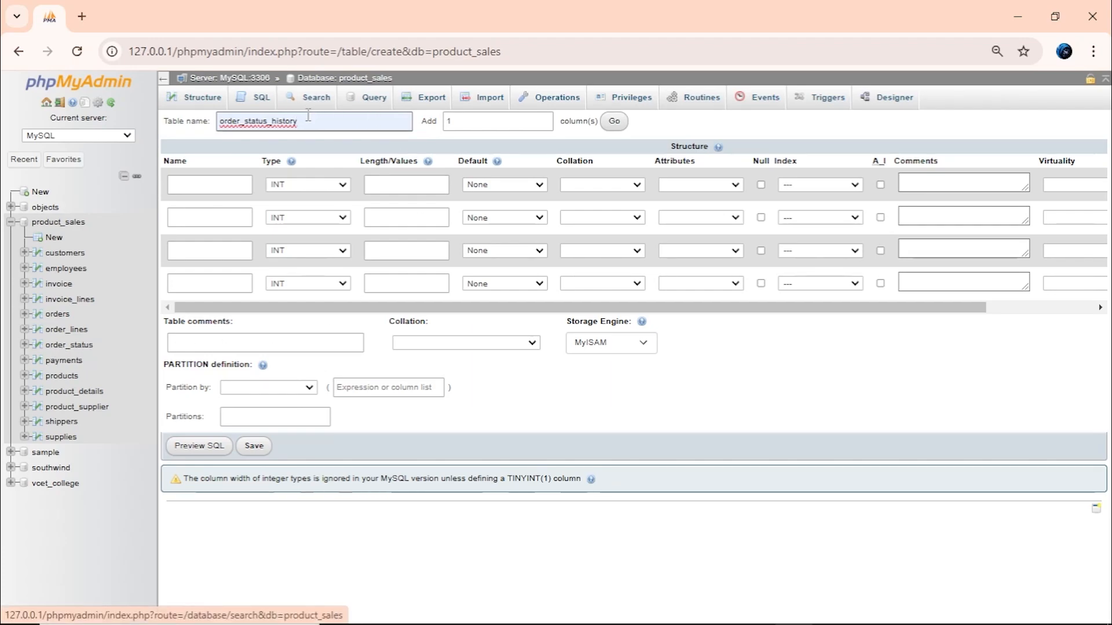
Step: Name the four columns history_id, order_id, status_id and status_change_date
{"action": "left_click", "coordinate": [216, 183]}
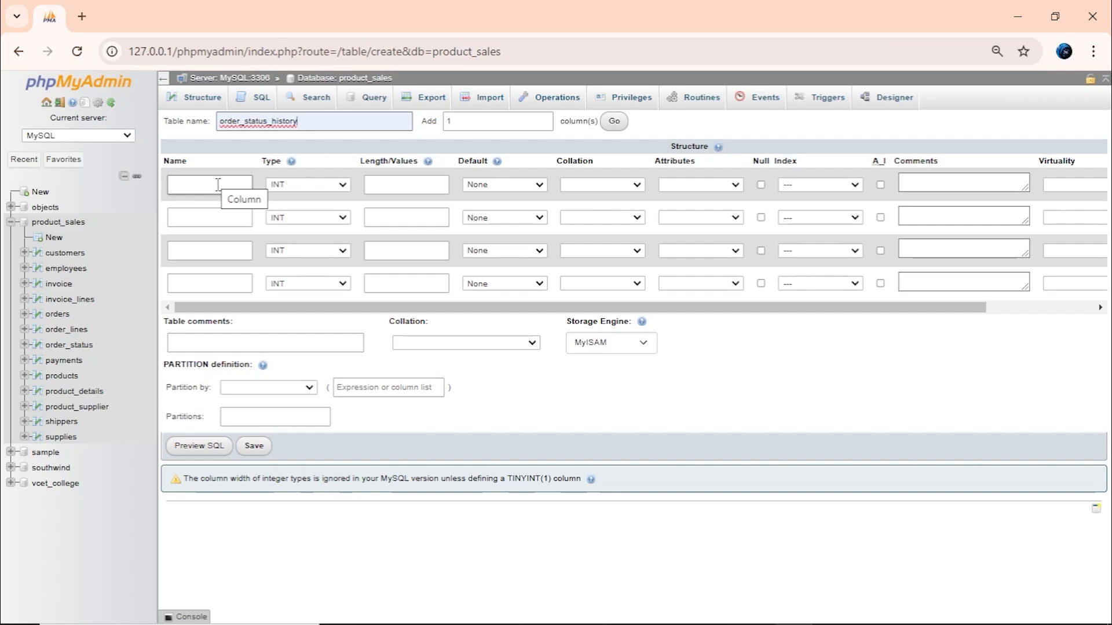
{"action": "left_click", "coordinate": [218, 185]}
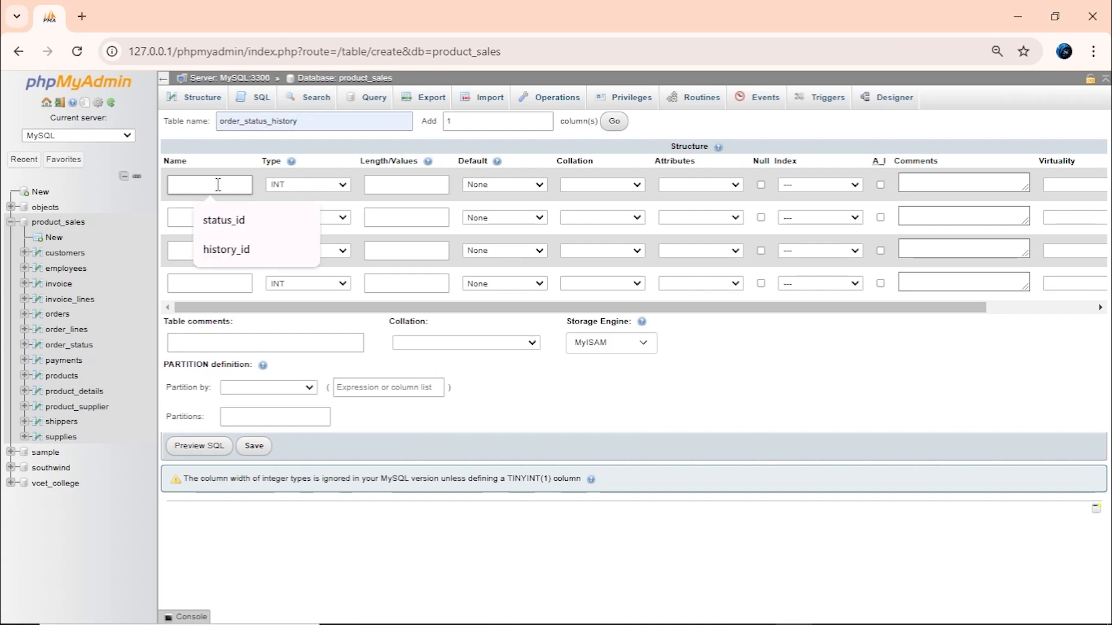
{"action": "left_click", "coordinate": [247, 262]}
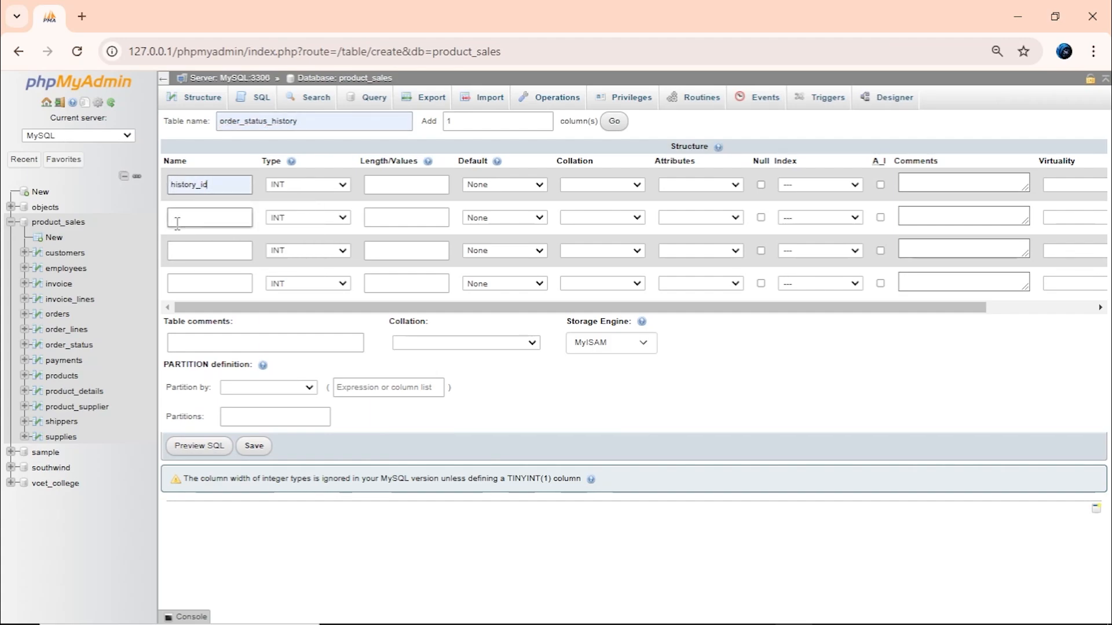
{"action": "left_click", "coordinate": [173, 218]}
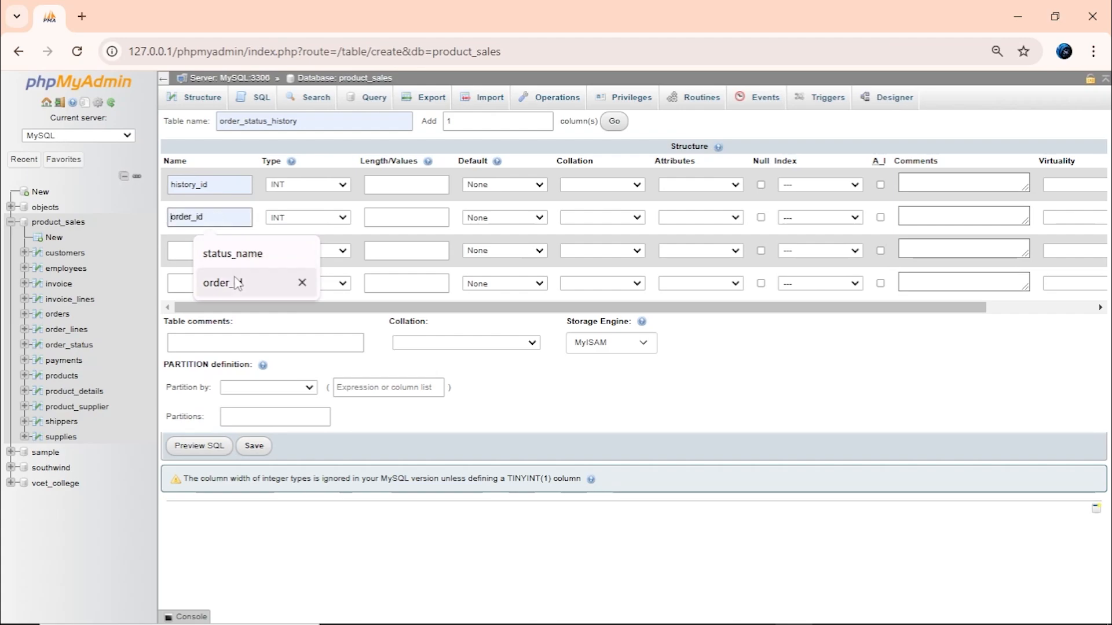
{"action": "left_click", "coordinate": [235, 282]}
{"action": "left_click", "coordinate": [184, 250]}
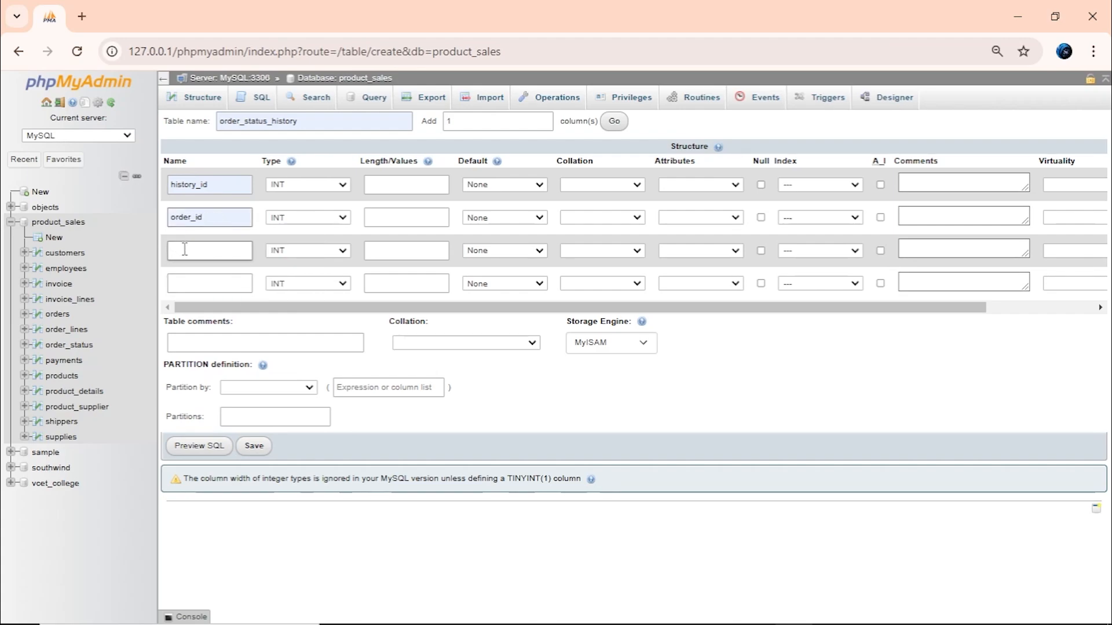
{"action": "left_click", "coordinate": [226, 286]}
{"action": "left_click", "coordinate": [232, 284]}
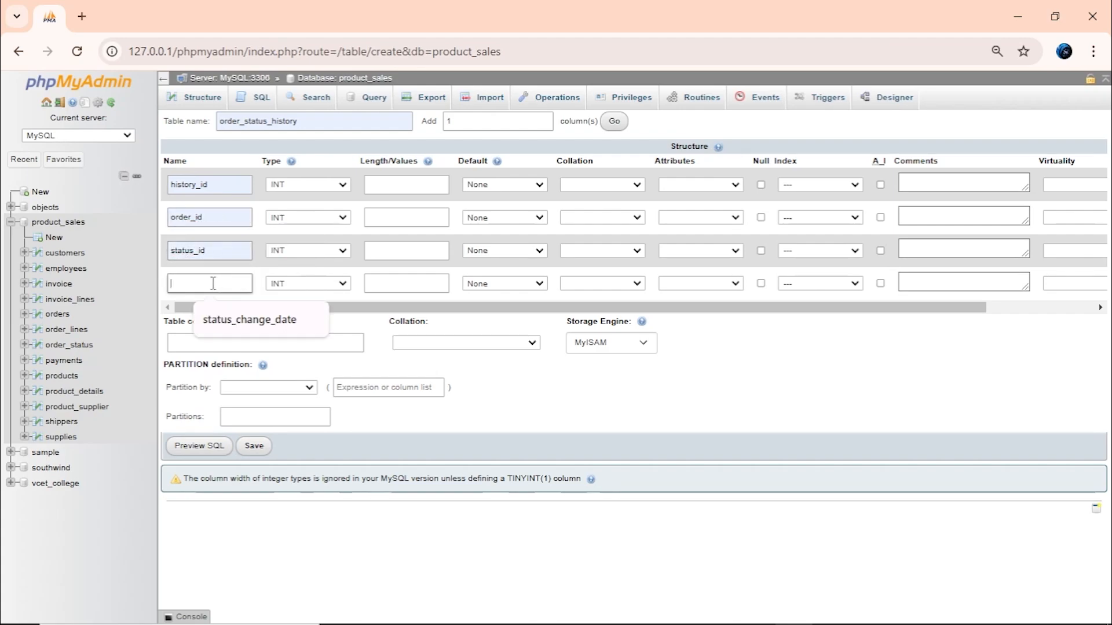
{"action": "left_click", "coordinate": [226, 318]}
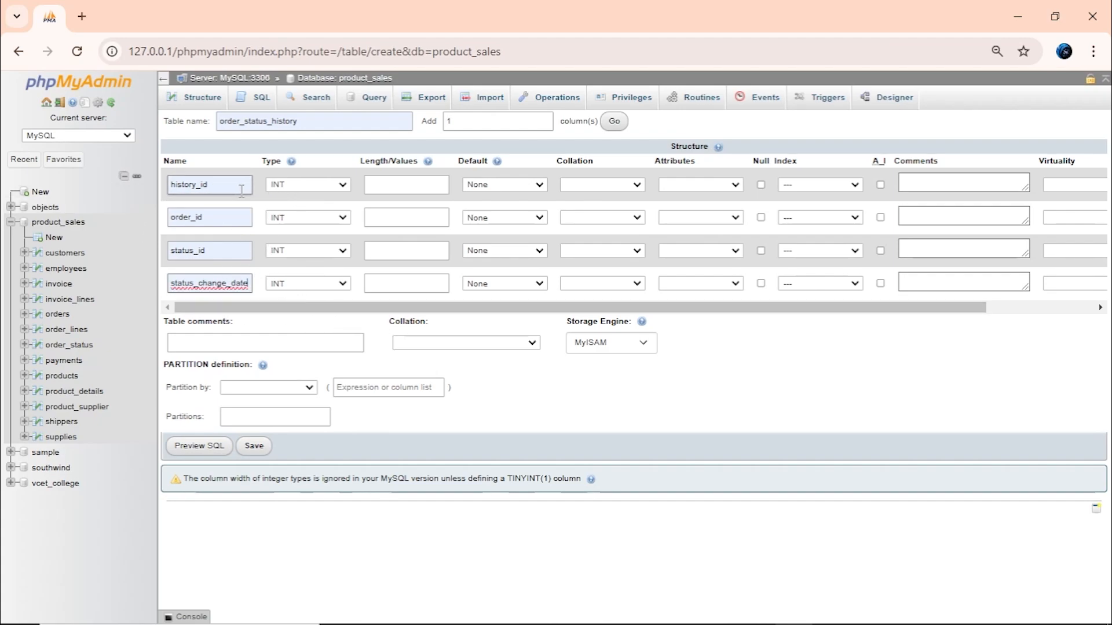
Step: Set the status_change_date column's type to TIMESTAMP with CURRENT_TIMESTAMP as its default
{"action": "left_click", "coordinate": [289, 287]}
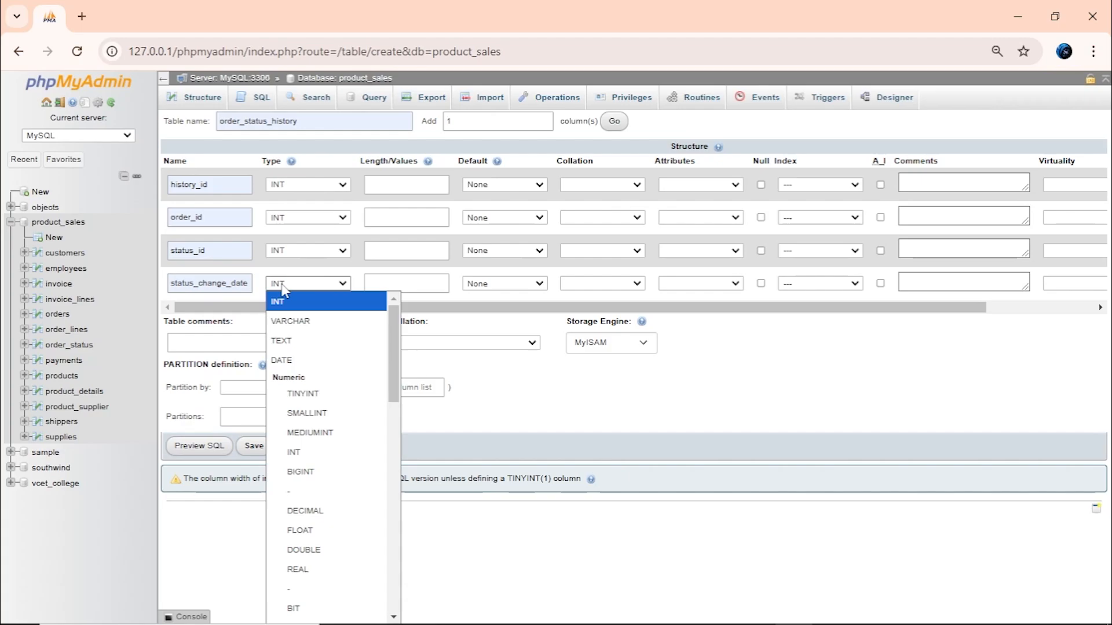
{"action": "scroll", "coordinate": [303, 440], "scroll_direction": "down", "scroll_amount": 5}
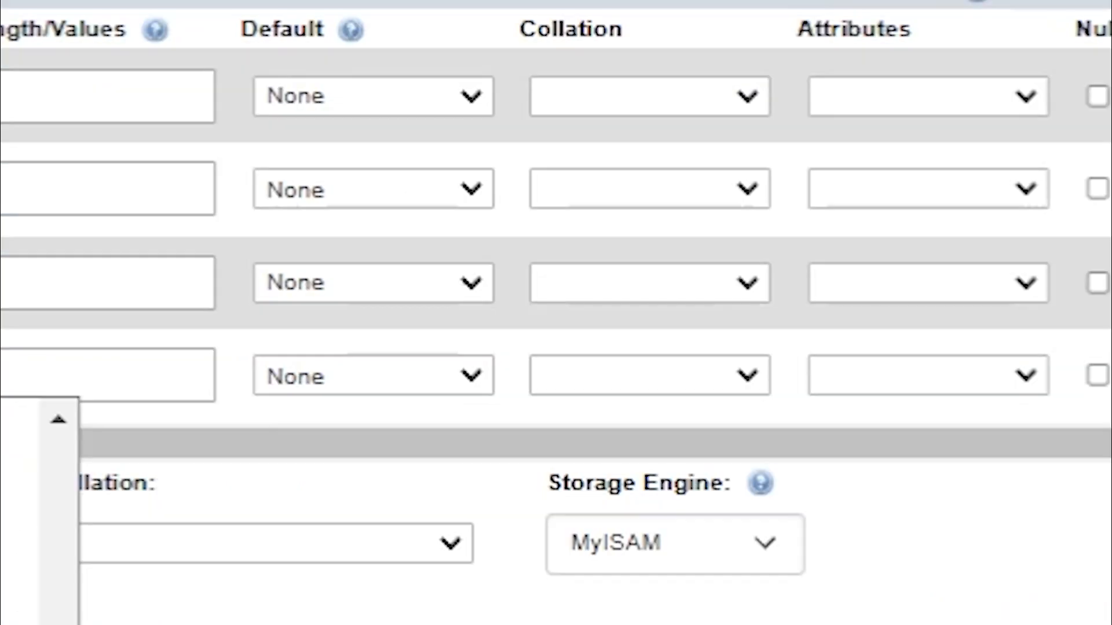
{"action": "left_click", "coordinate": [303, 399]}
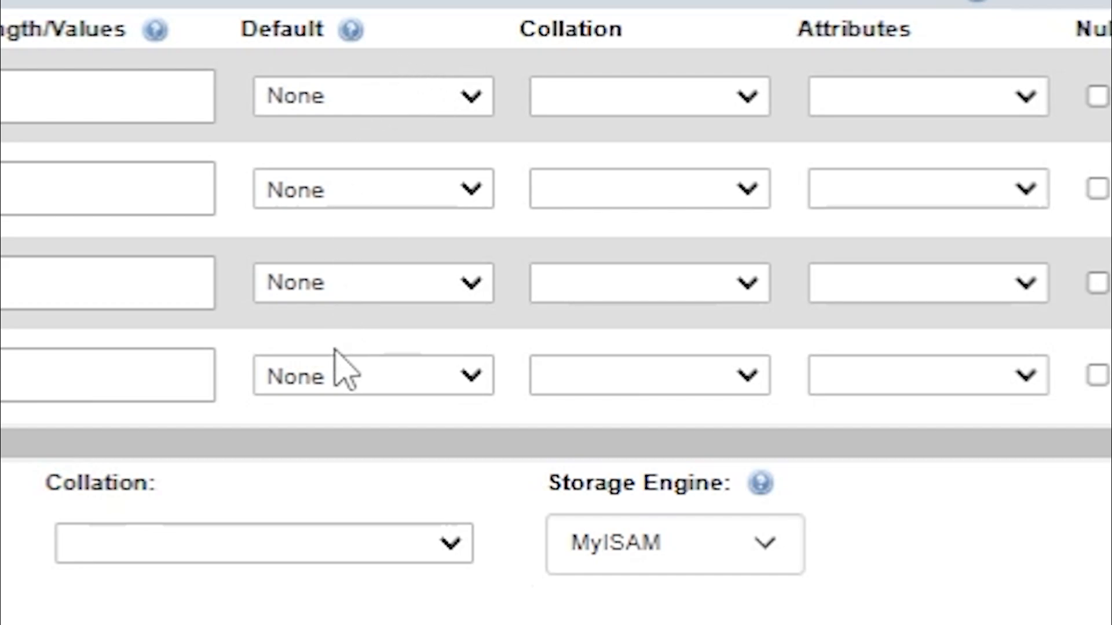
{"action": "left_click", "coordinate": [323, 384]}
{"action": "left_click", "coordinate": [322, 593]}
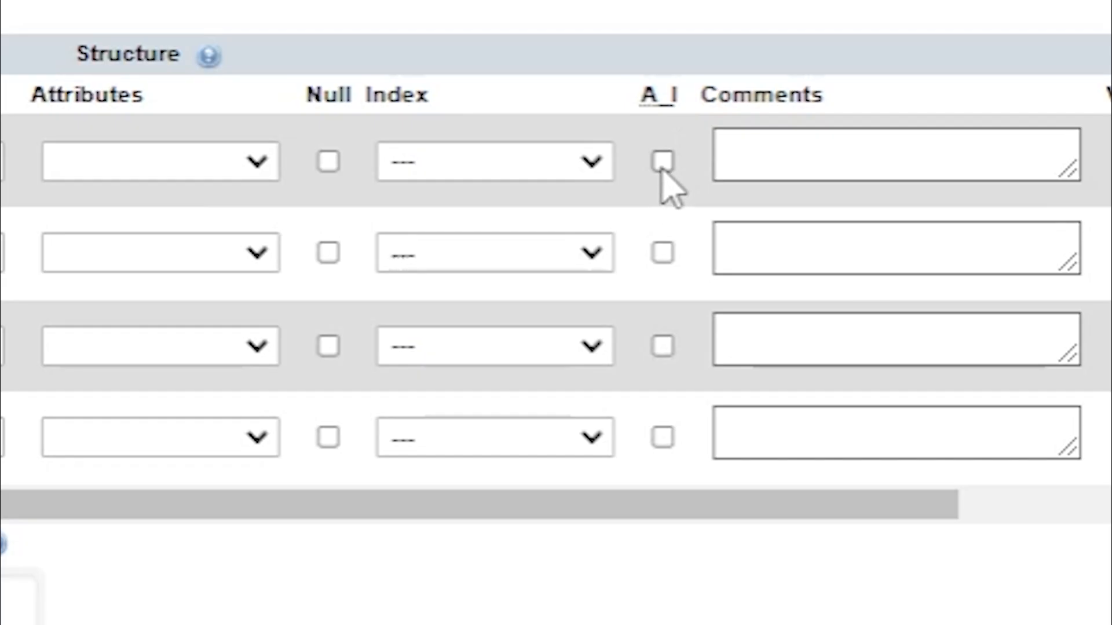
Step: Make history_id the auto-increment primary key and save order_status_history with the InnoDB storage engine
{"action": "left_click", "coordinate": [663, 163]}
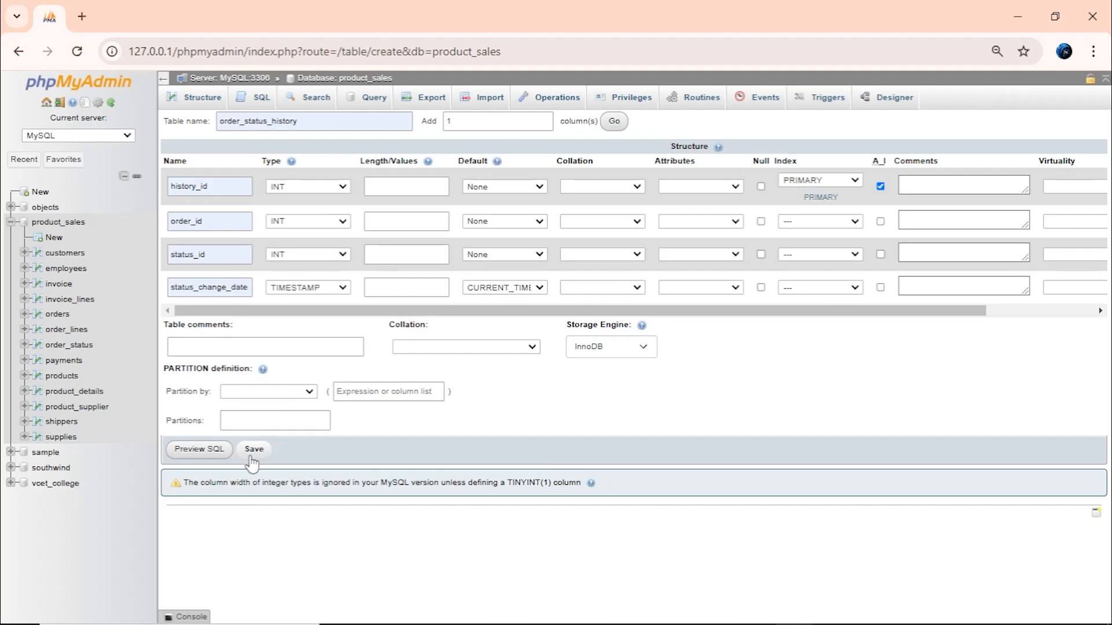
{"action": "left_click", "coordinate": [253, 453]}
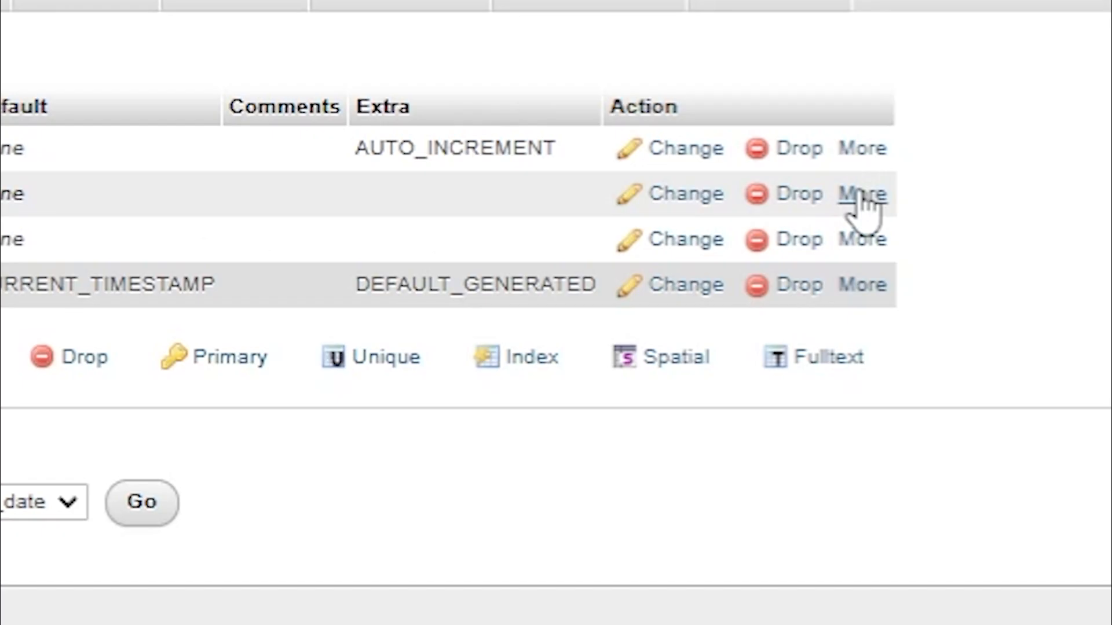
Step: Add an index on the order_id column of order_status_history
{"action": "left_click", "coordinate": [862, 195]}
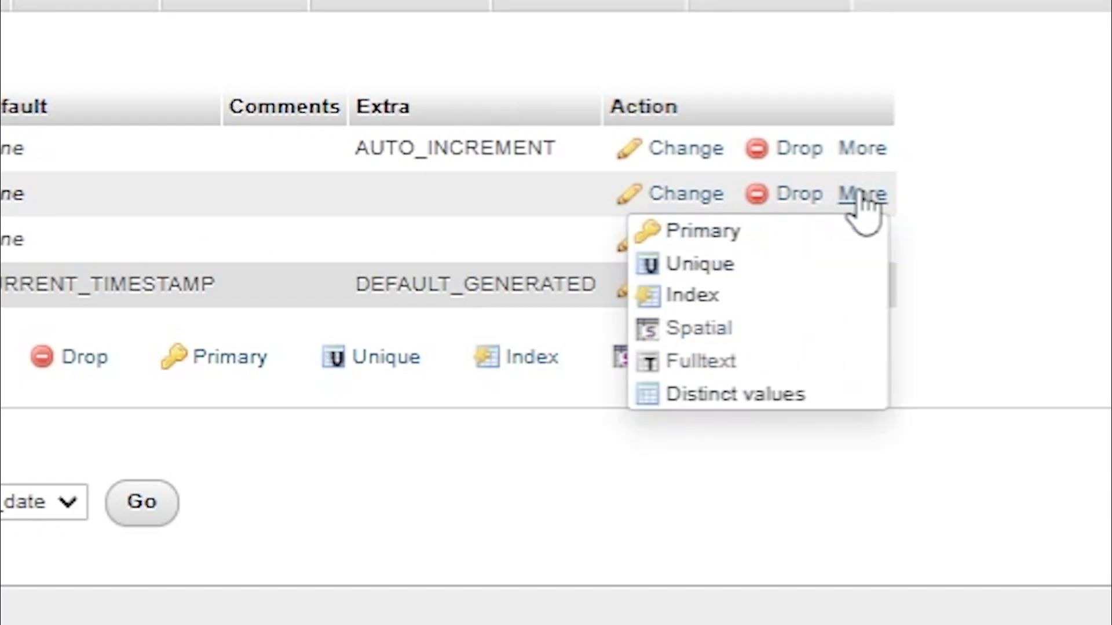
{"action": "left_click", "coordinate": [749, 302]}
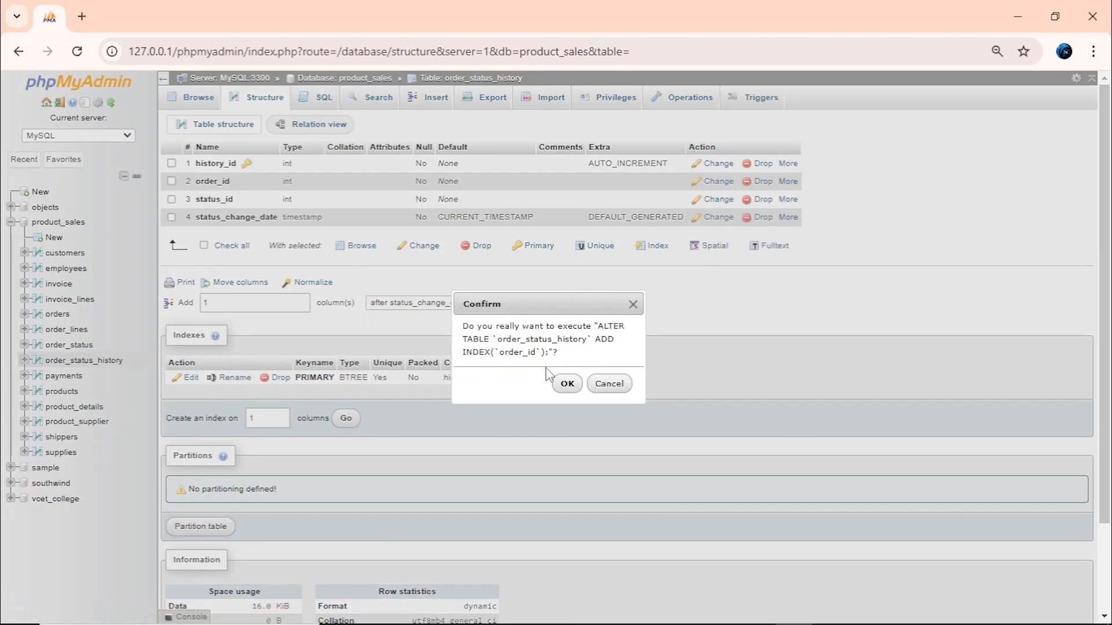
{"action": "left_click", "coordinate": [567, 384]}
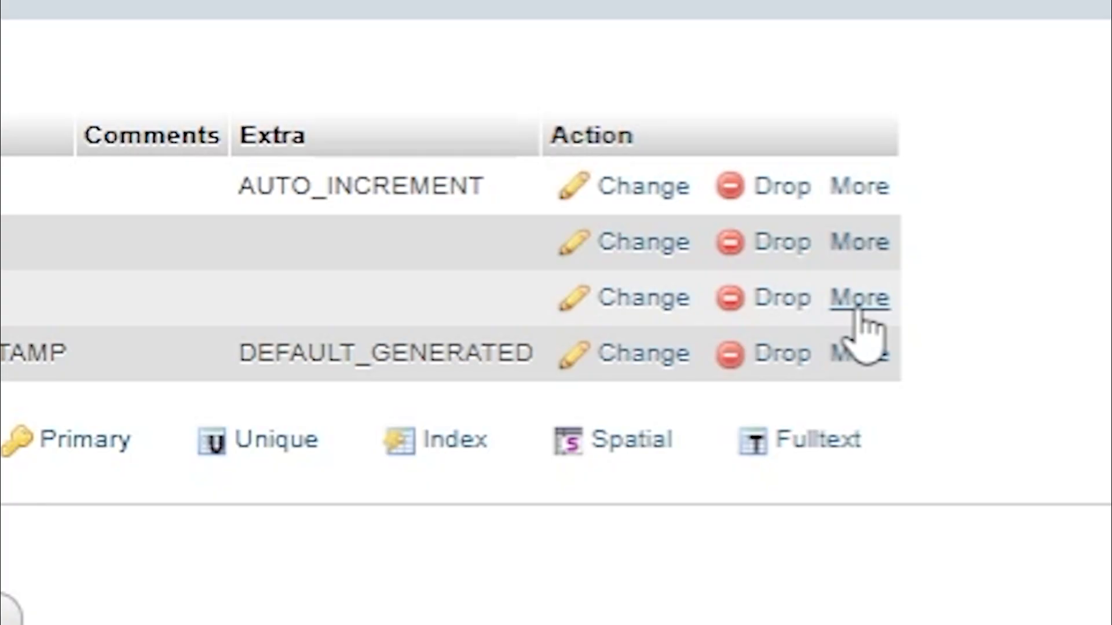
Step: Add an index on the status_id column of order_status_history
{"action": "left_click", "coordinate": [788, 282]}
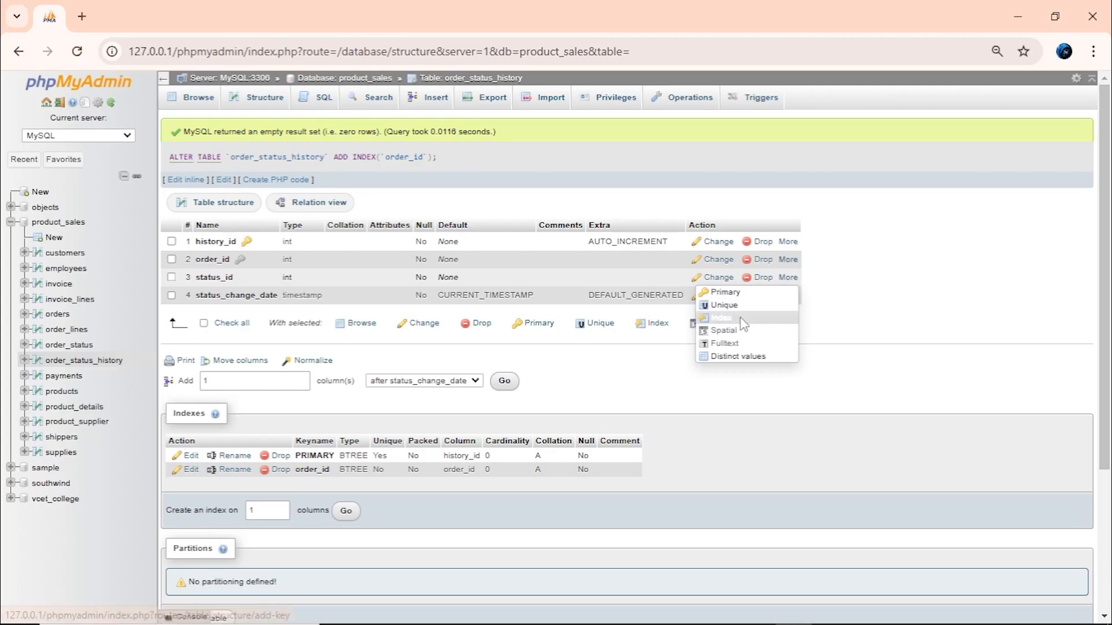
{"action": "left_click", "coordinate": [733, 422]}
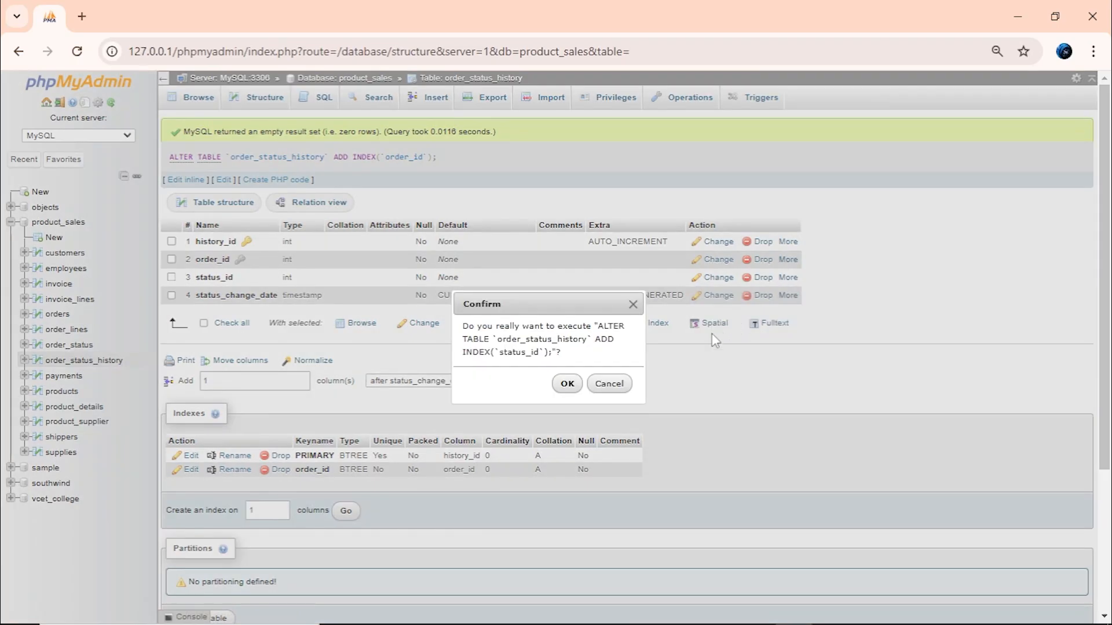
{"action": "left_click", "coordinate": [567, 384]}
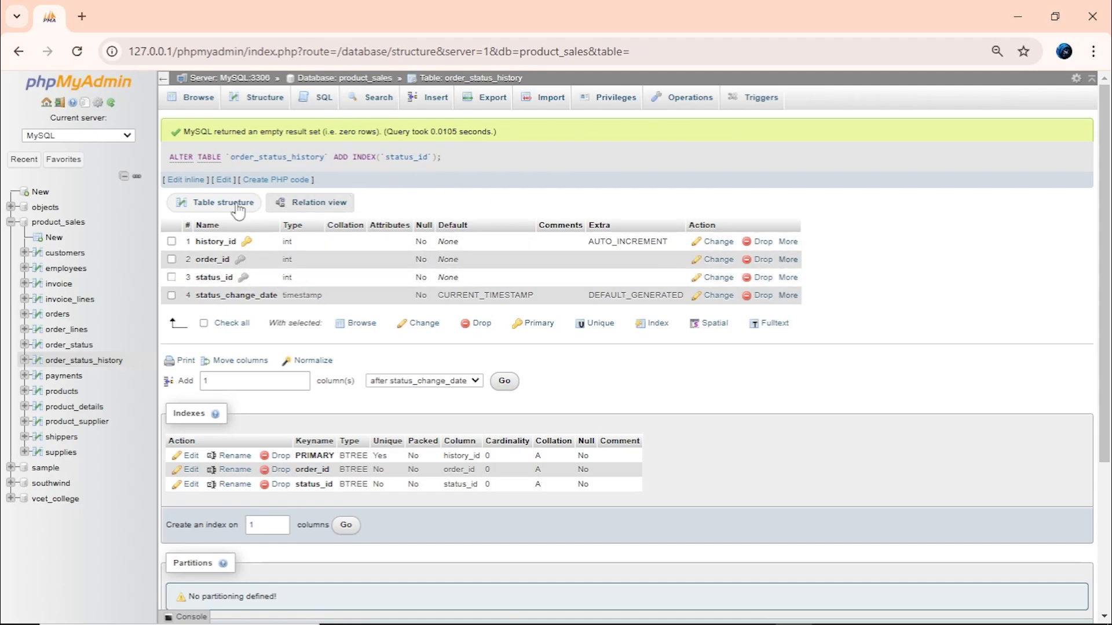
Step: Open the product_sales database in the Designer and position the order_status_history and order_status tables one above the other below supplies
{"action": "left_click", "coordinate": [53, 223]}
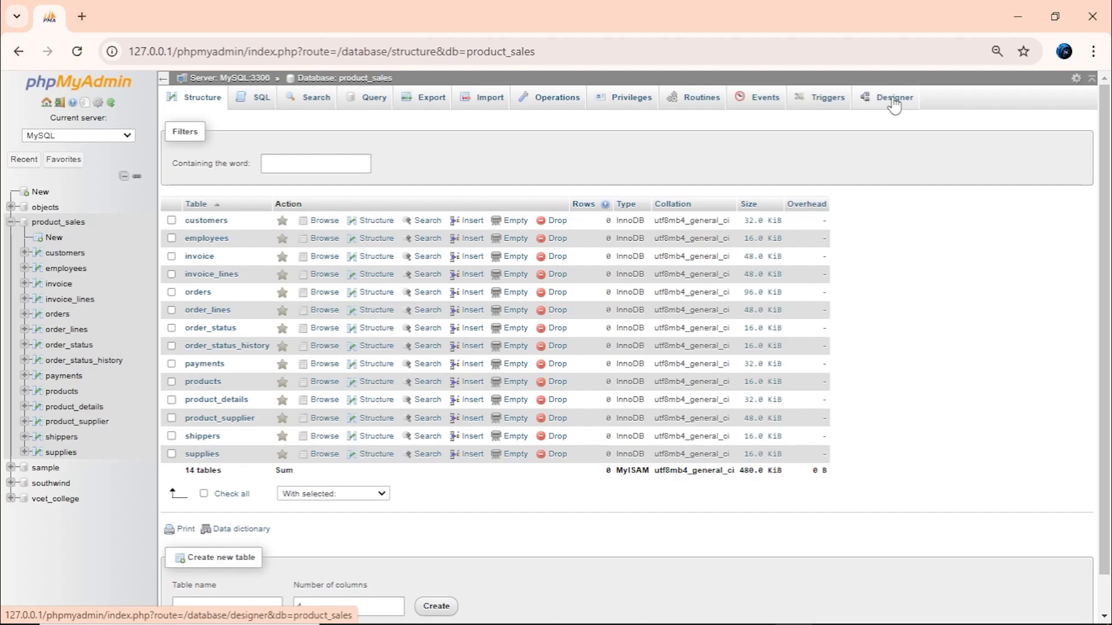
{"action": "left_click", "coordinate": [951, 53]}
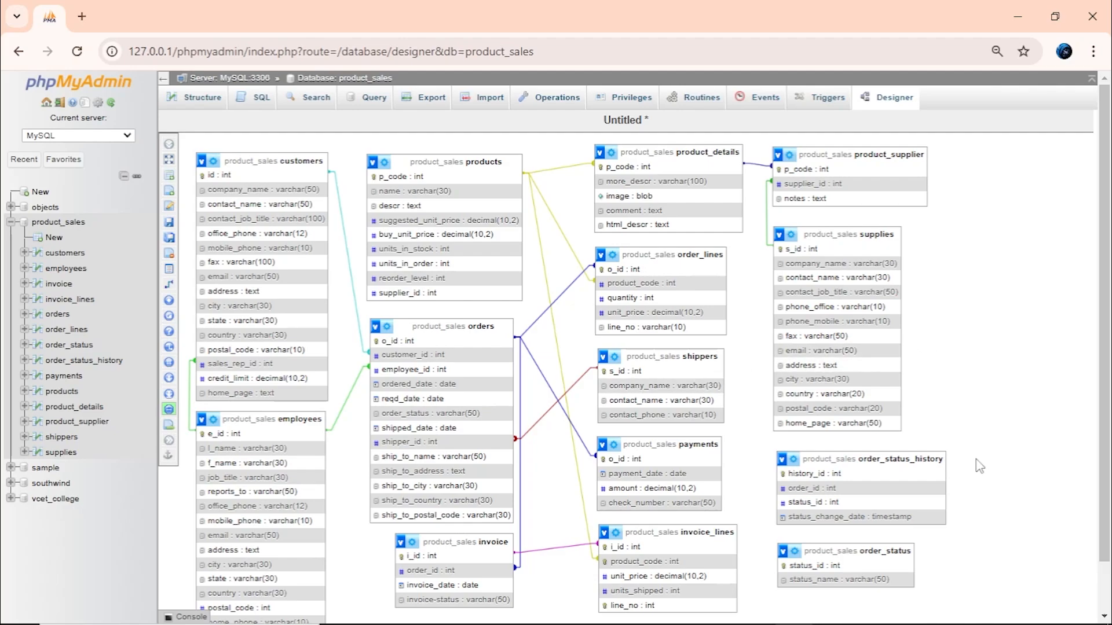
{"action": "left_click_drag", "start_coordinate": [838, 464], "coordinate": [834, 460]}
{"action": "left_click", "coordinate": [823, 553]}
{"action": "left_click_drag", "start_coordinate": [824, 553], "coordinate": [819, 548]}
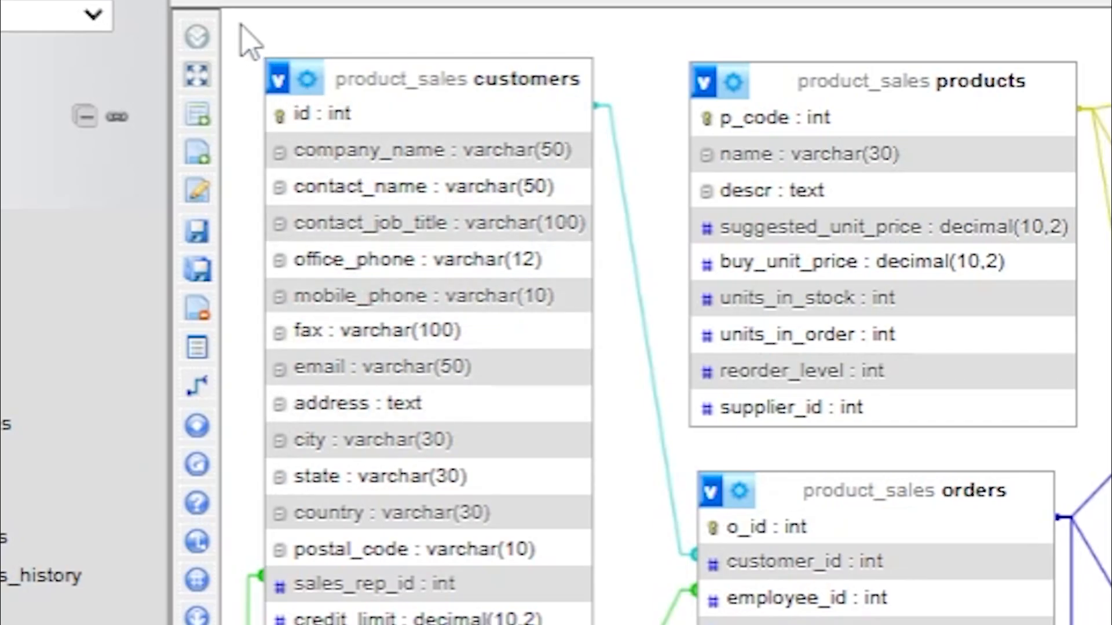
Step: Create a foreign key from order_status_history.status_id referencing order_status.status_id, with NO ACTION on delete and on update
{"action": "mouse_move", "coordinate": [186, 74]}
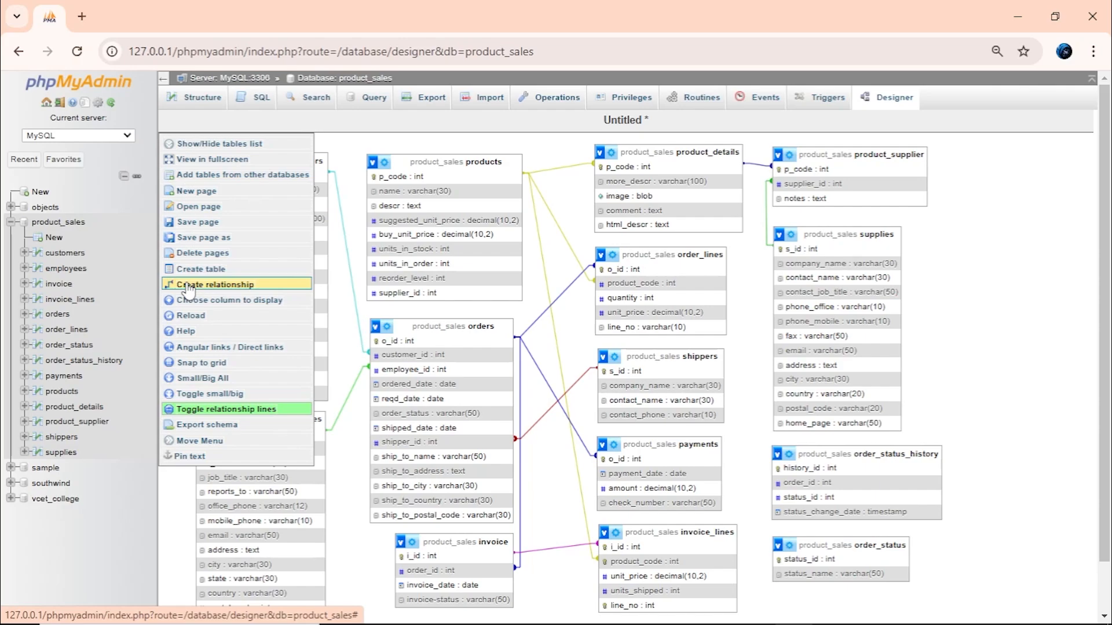
{"action": "left_click", "coordinate": [187, 288]}
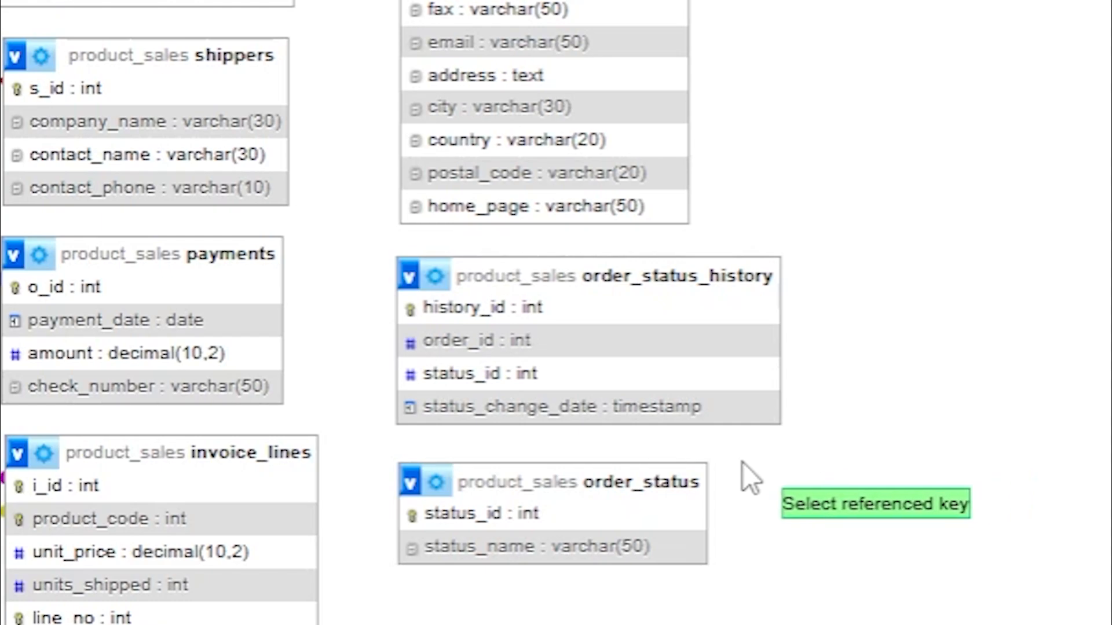
{"action": "left_click", "coordinate": [461, 515]}
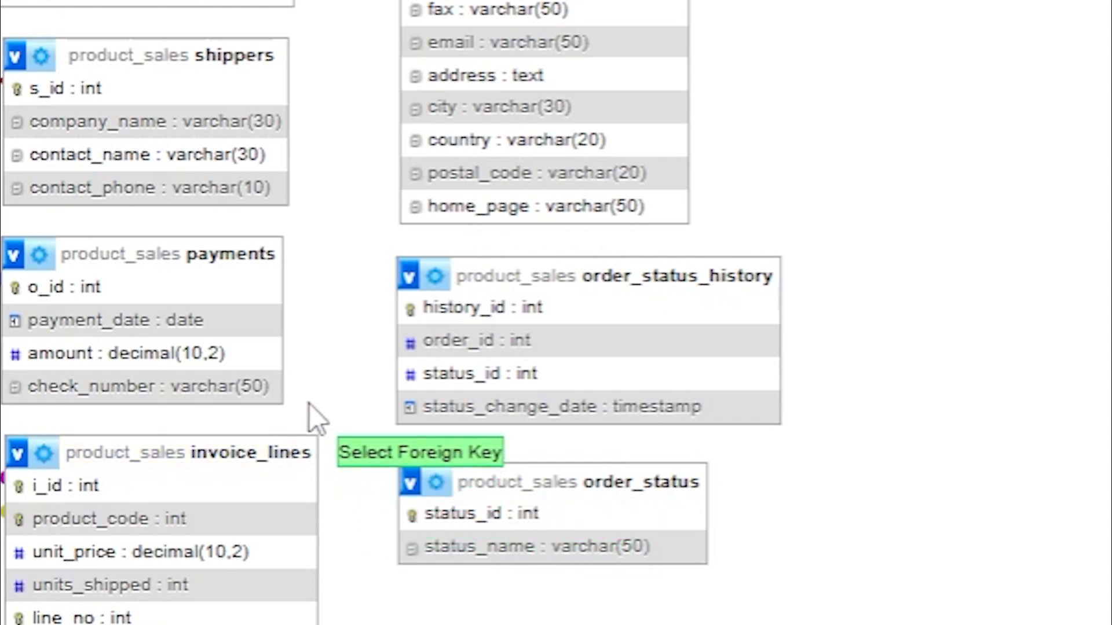
{"action": "left_click", "coordinate": [440, 377]}
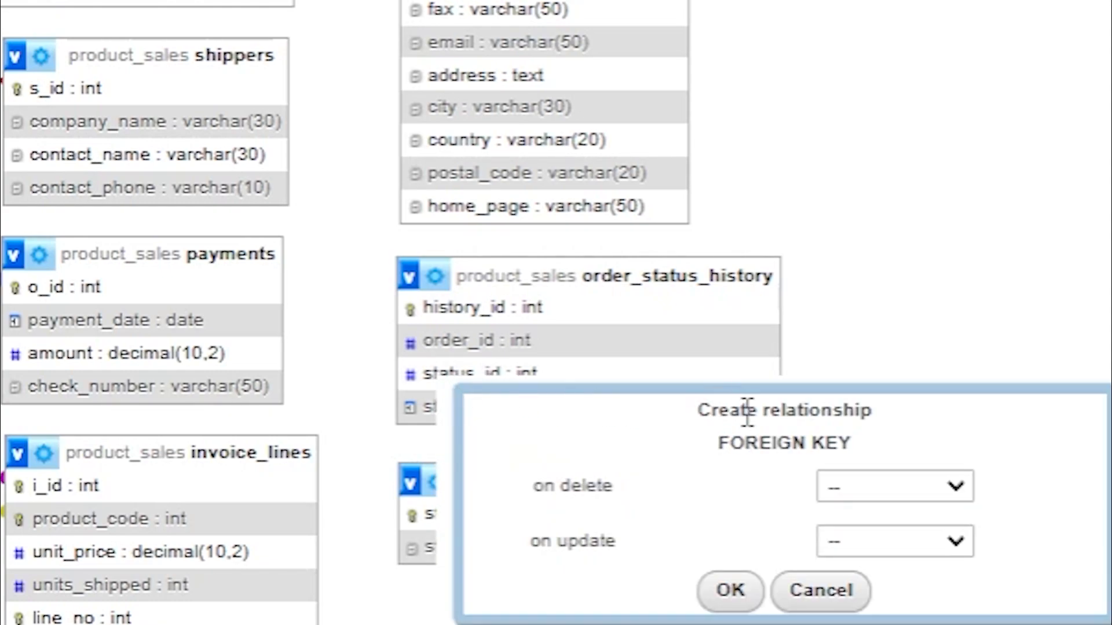
{"action": "left_click", "coordinate": [842, 488]}
{"action": "left_click", "coordinate": [851, 402]}
{"action": "left_click", "coordinate": [834, 543]}
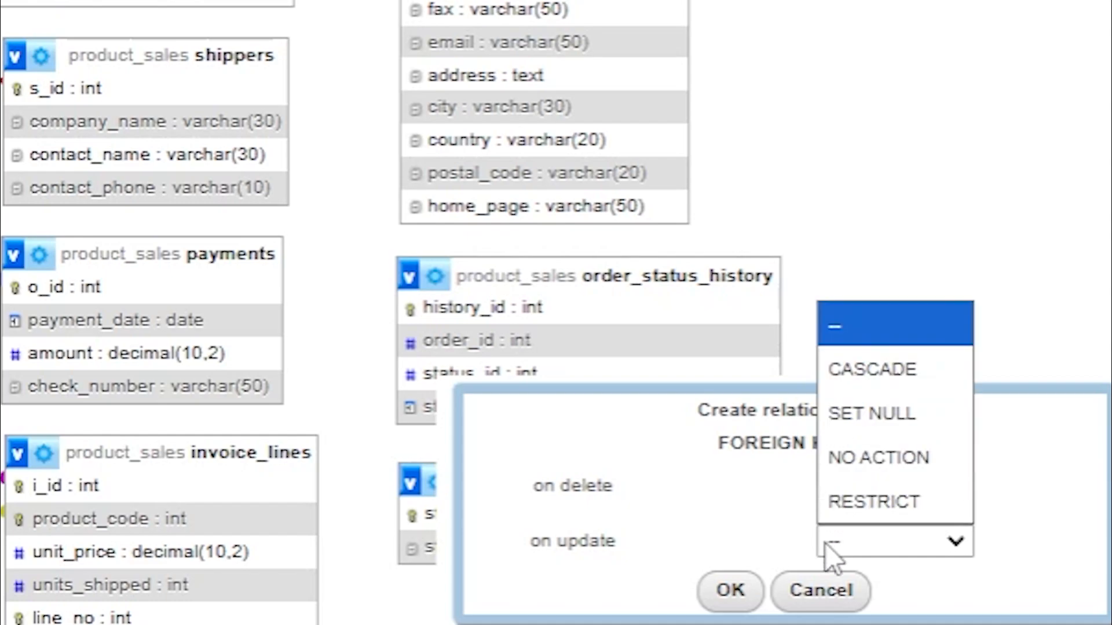
{"action": "left_click", "coordinate": [877, 457]}
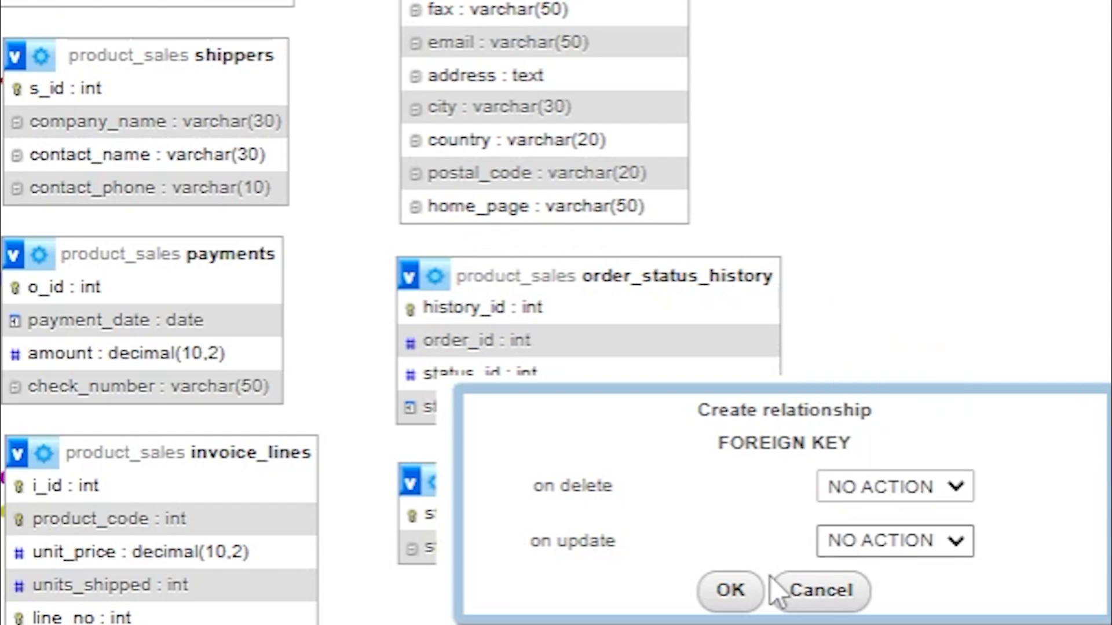
{"action": "left_click", "coordinate": [739, 604]}
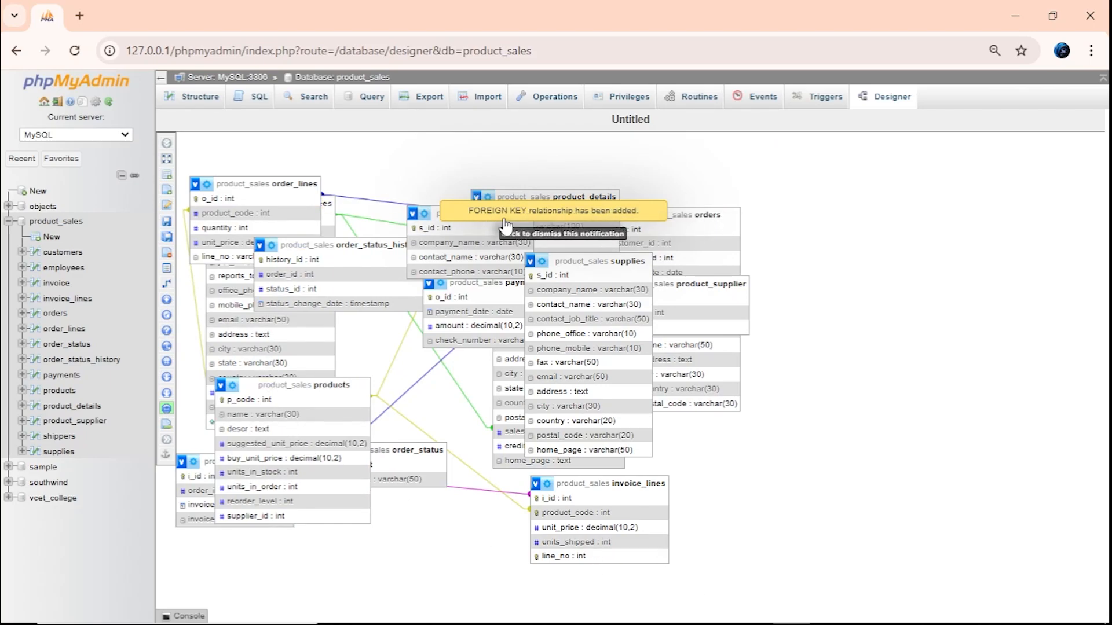
{"action": "left_click", "coordinate": [615, 219]}
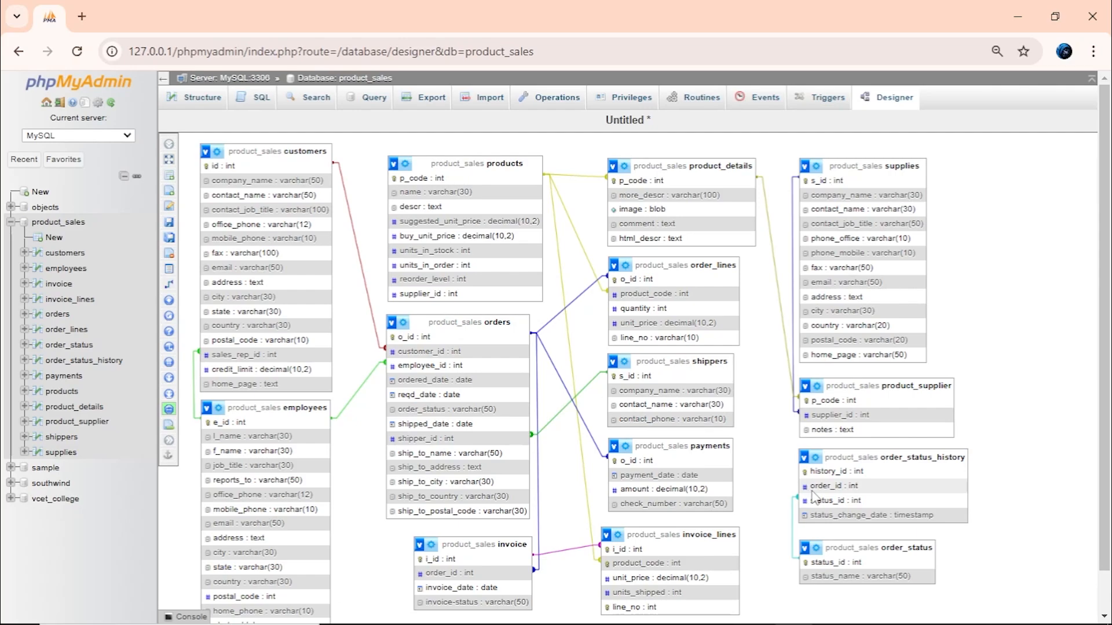
Step: Create a foreign key from order_status_history.order_id referencing orders.o_id, with NO ACTION on delete and on update
{"action": "mouse_move", "coordinate": [170, 286]}
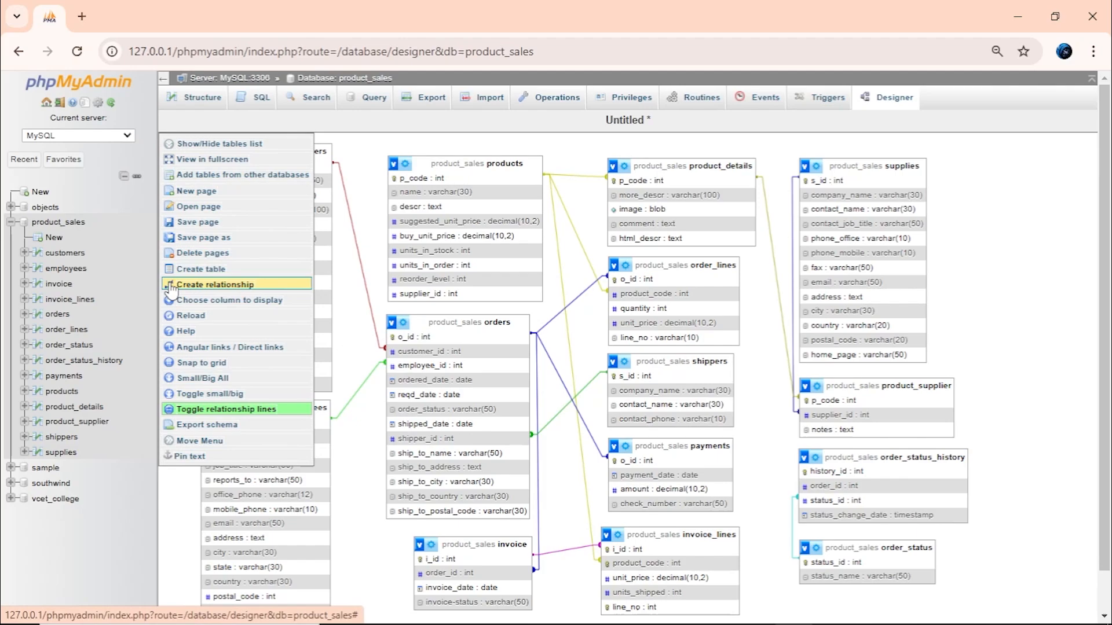
{"action": "left_click", "coordinate": [171, 284]}
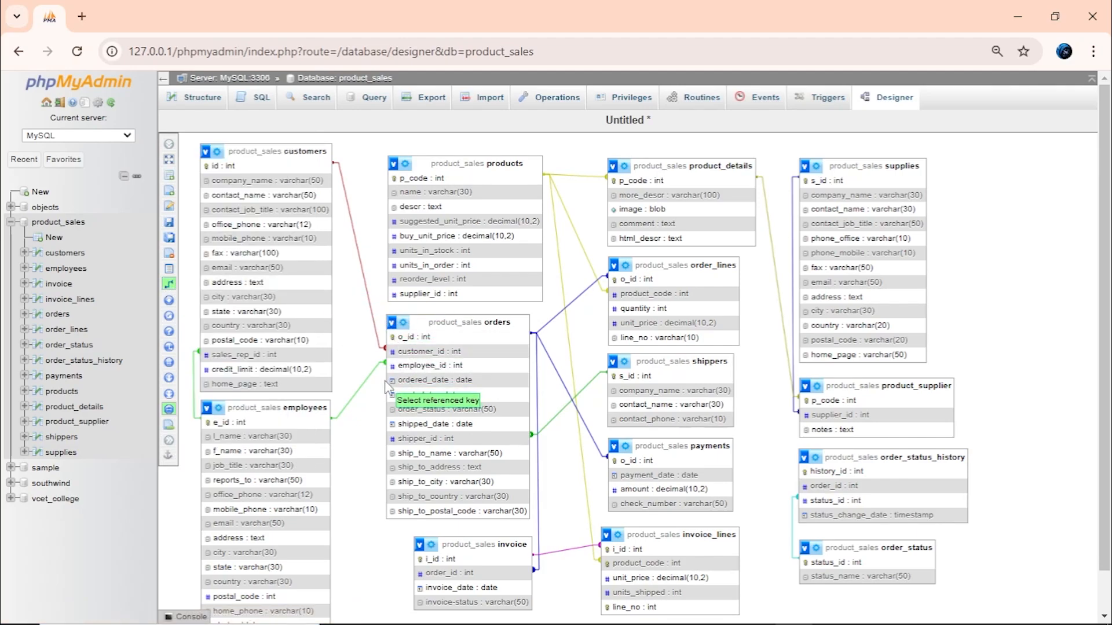
{"action": "left_click", "coordinate": [415, 335]}
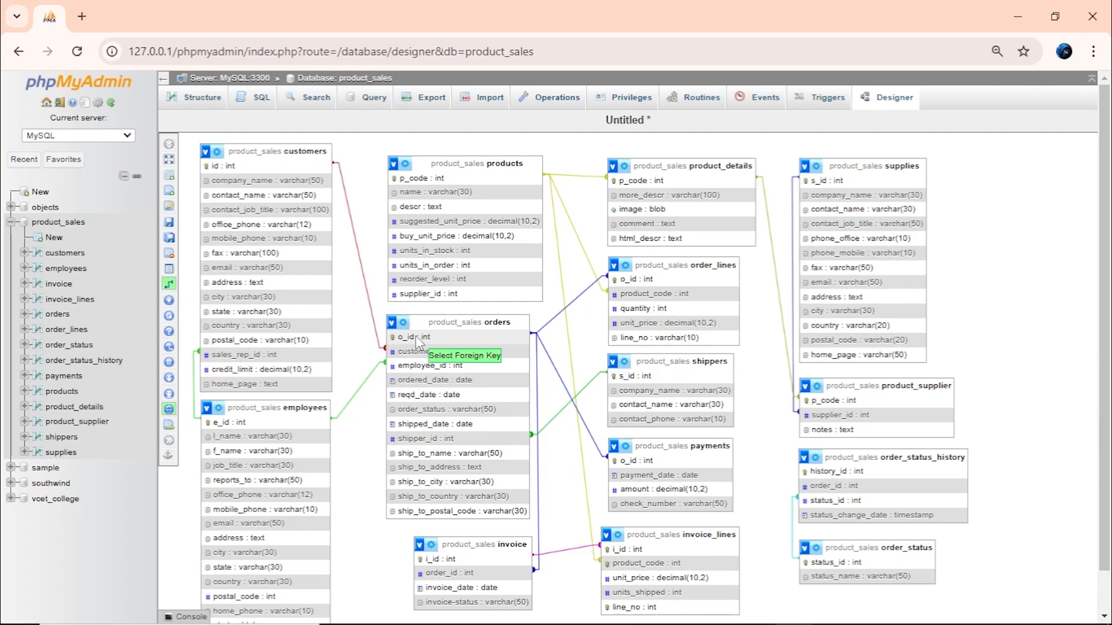
{"action": "left_click", "coordinate": [822, 487]}
{"action": "left_click", "coordinate": [994, 537]}
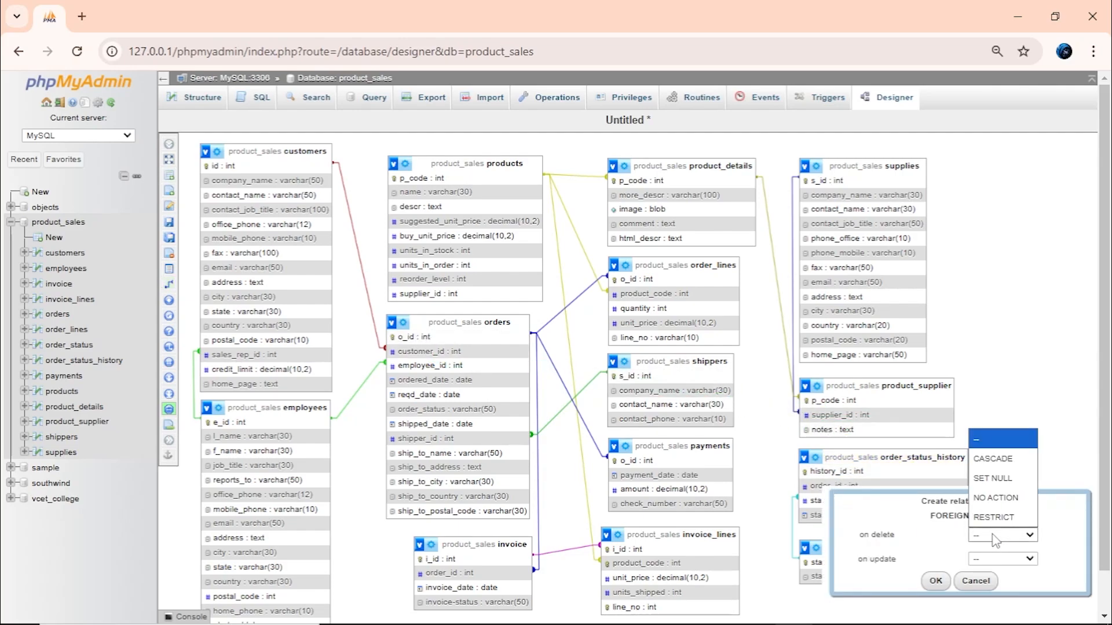
{"action": "left_click", "coordinate": [994, 497]}
{"action": "left_click", "coordinate": [996, 535]}
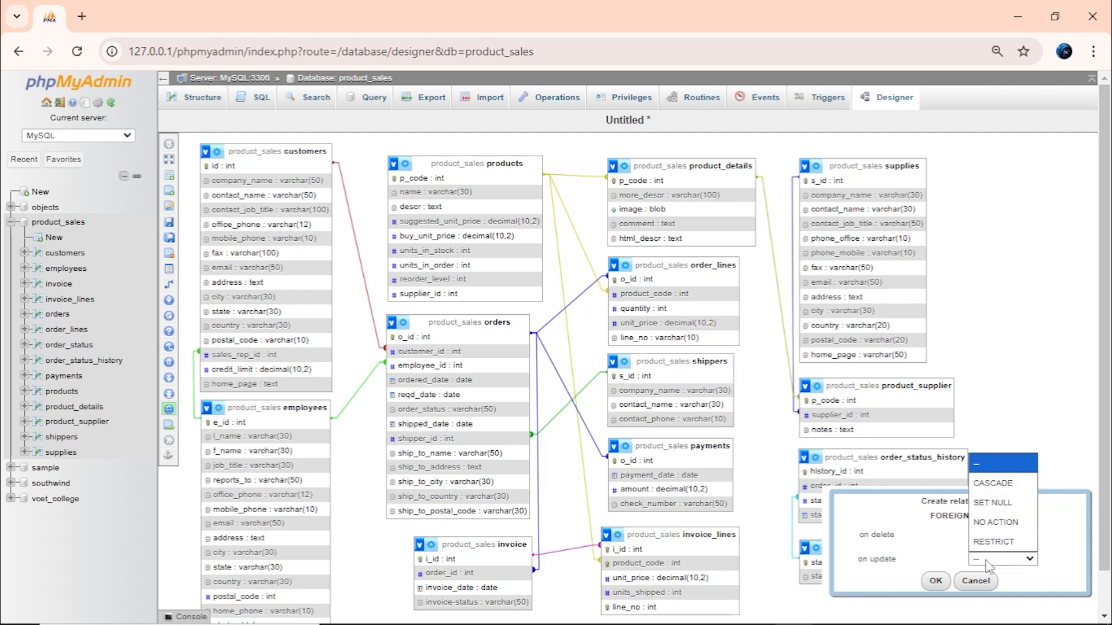
{"action": "left_click", "coordinate": [996, 522]}
{"action": "left_click", "coordinate": [935, 581]}
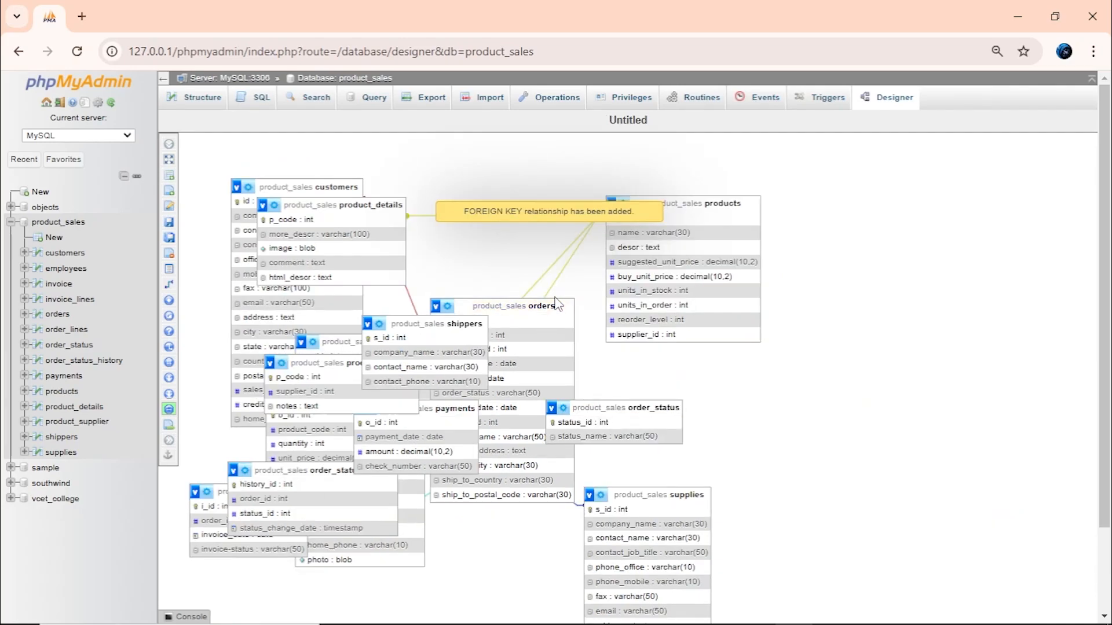